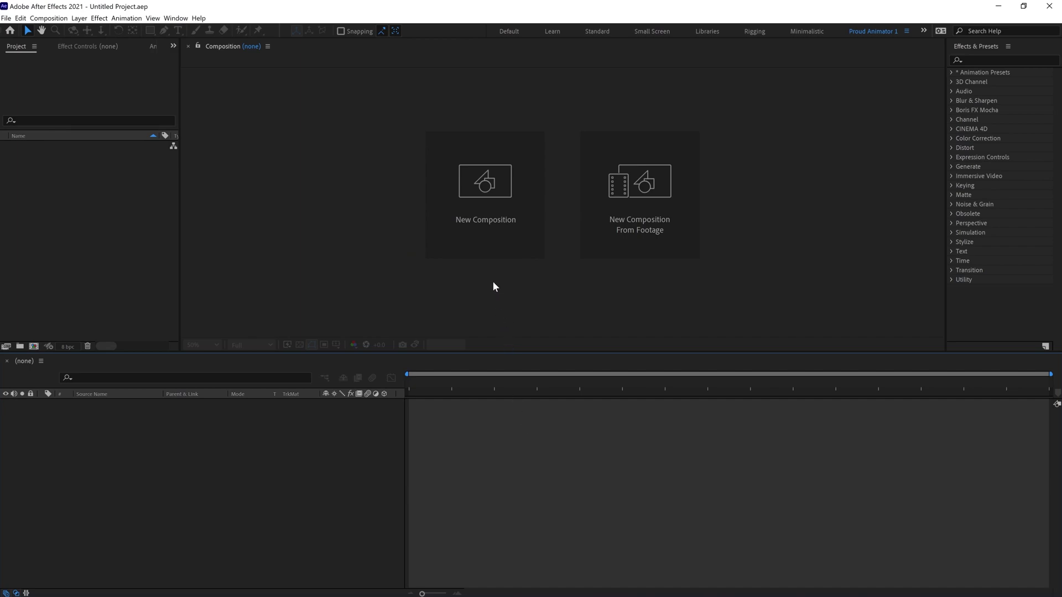
- Create a new composition named Smoke
left_click(484, 251)
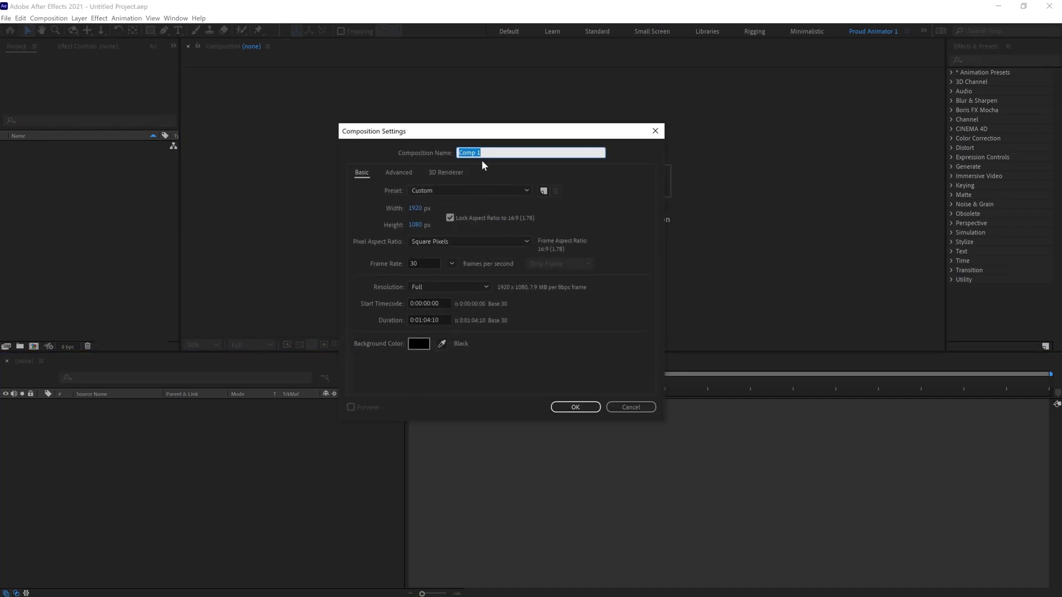
type("Smoke")
left_click(570, 407)
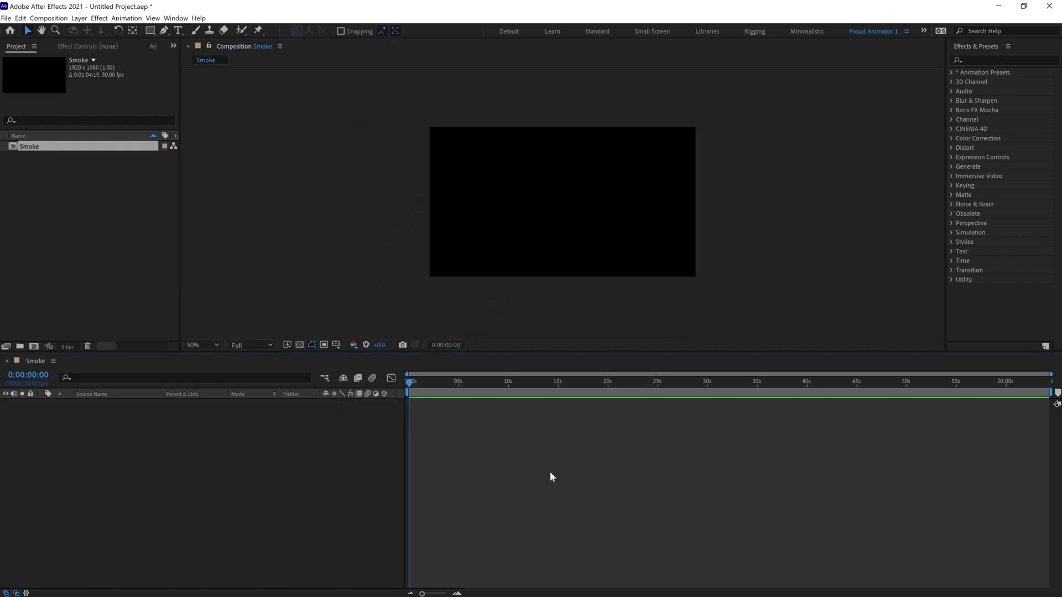
- Draw a small white three-sided polygon as a new shape layer near the composition's upper centre using the Polygon tool
scroll(514, 294, "up", 1)
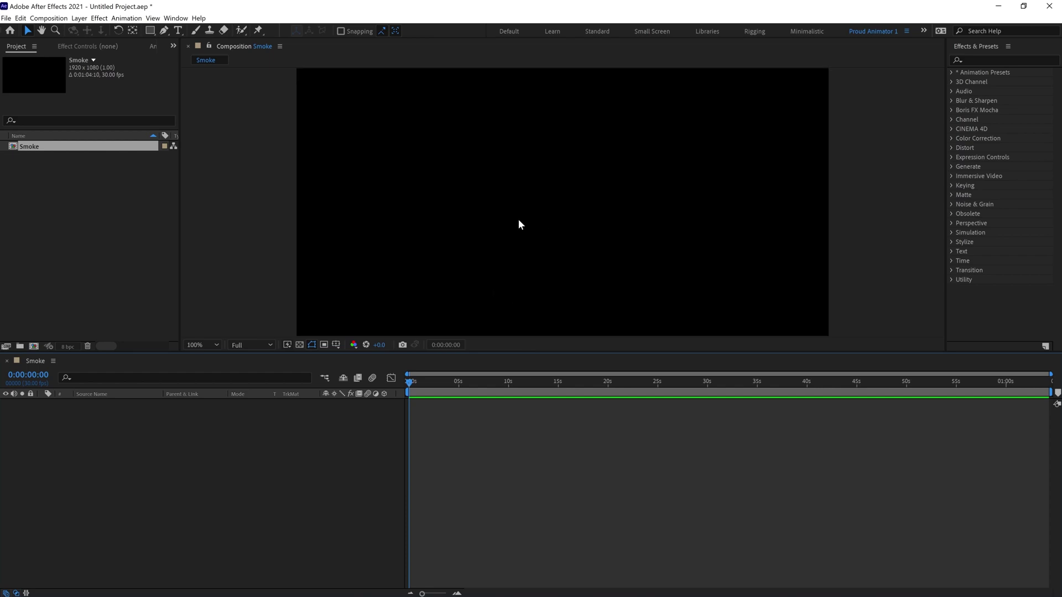
left_click(149, 30)
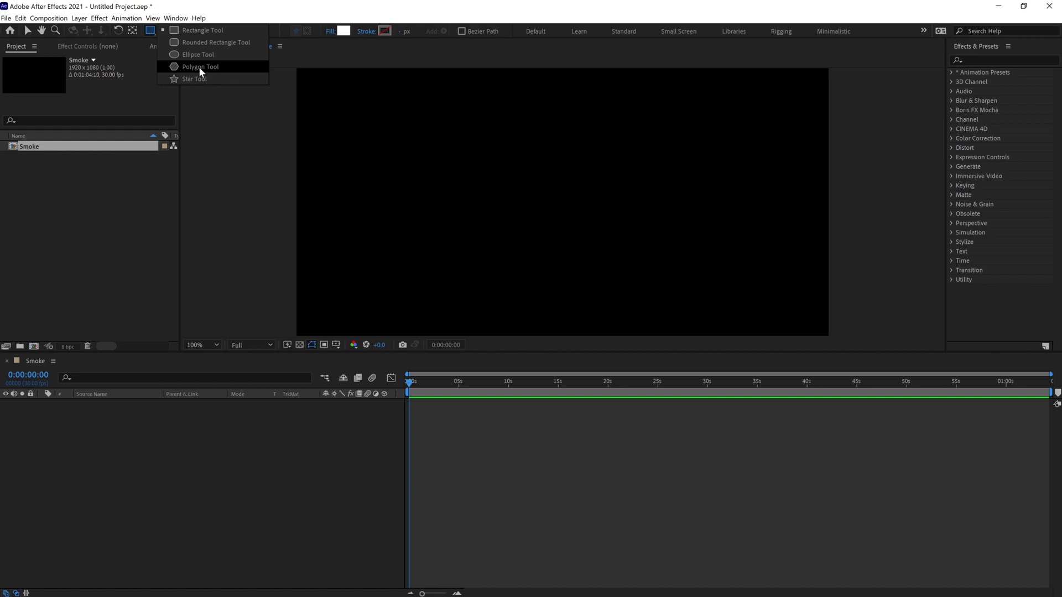
left_click(200, 69)
mouse_move(523, 88)
left_mouse_down()
mouse_move(553, 147)
mouse_move(580, 127)
mouse_move(560, 95)
mouse_move(533, 94)
left_mouse_up()
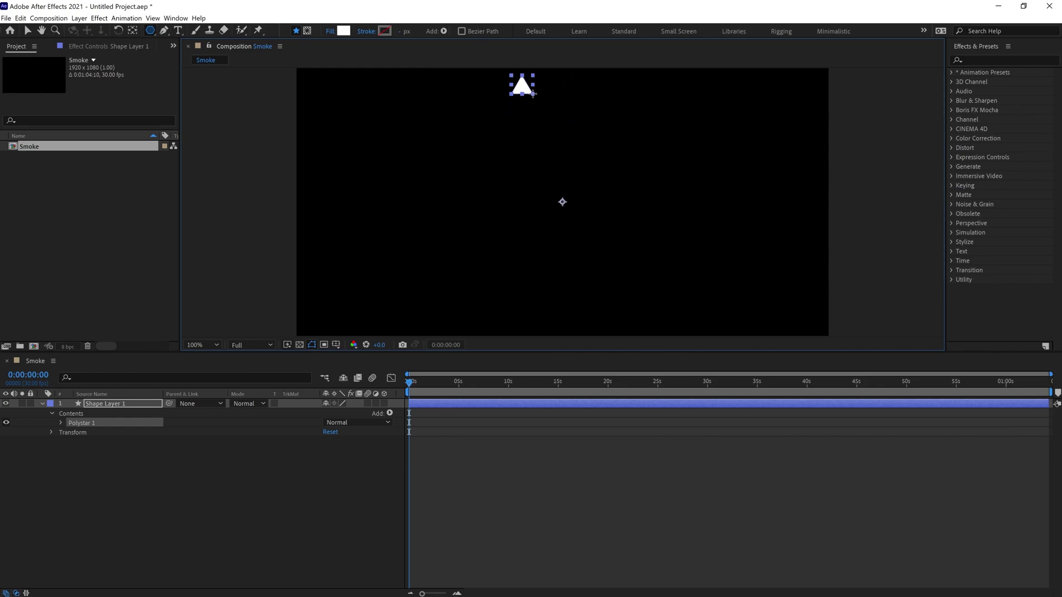
key("Up")
key("Up")
key("Up")
left_click_drag(533, 95, 555, 194)
key("Down")
key("Down")
key("Down")
key("v")
- Stretch the white triangle into a tall, narrow cone spanning the full height of the composition
left_click(118, 406)
left_click_drag(565, 150, 577, 151)
mouse_move(565, 170)
left_mouse_down()
mouse_move(565, 189)
mouse_move(561, 170)
left_mouse_up()
scroll(564, 240, "down", 1)
mouse_move(565, 205)
left_mouse_down()
mouse_move(565, 240)
mouse_move(559, 170)
mouse_move(562, 193)
left_mouse_up()
left_click_drag(562, 193, 563, 215)
left_click_drag(560, 175, 558, 206)
left_click_drag(560, 247, 560, 269)
left_click_drag(558, 220, 560, 125)
- Move the anchor point of the tall triangle's layer to its upper tip
key("y")
mouse_move(569, 205)
left_mouse_down()
mouse_move(589, 201)
mouse_move(565, 197)
left_mouse_up()
scroll(564, 197, "up", 1)
left_click_drag(566, 193, 543, 234)
scroll(554, 246, "down", 1)
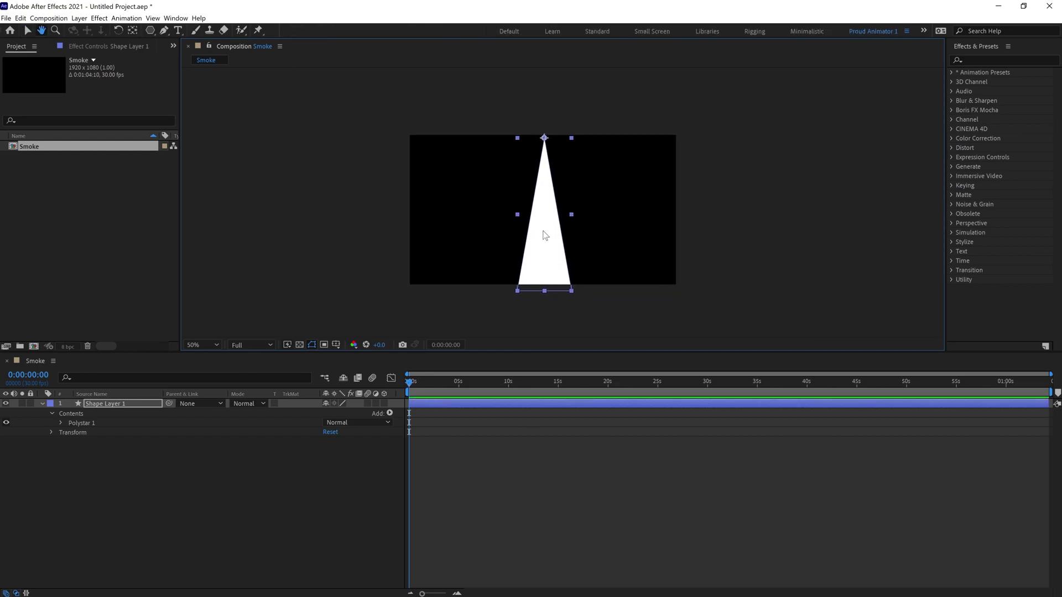
- Show the Title/Action Safe guides and centre the triangle horizontally in the frame, with its tip just below the upper edge
left_click(335, 344)
left_click(354, 356)
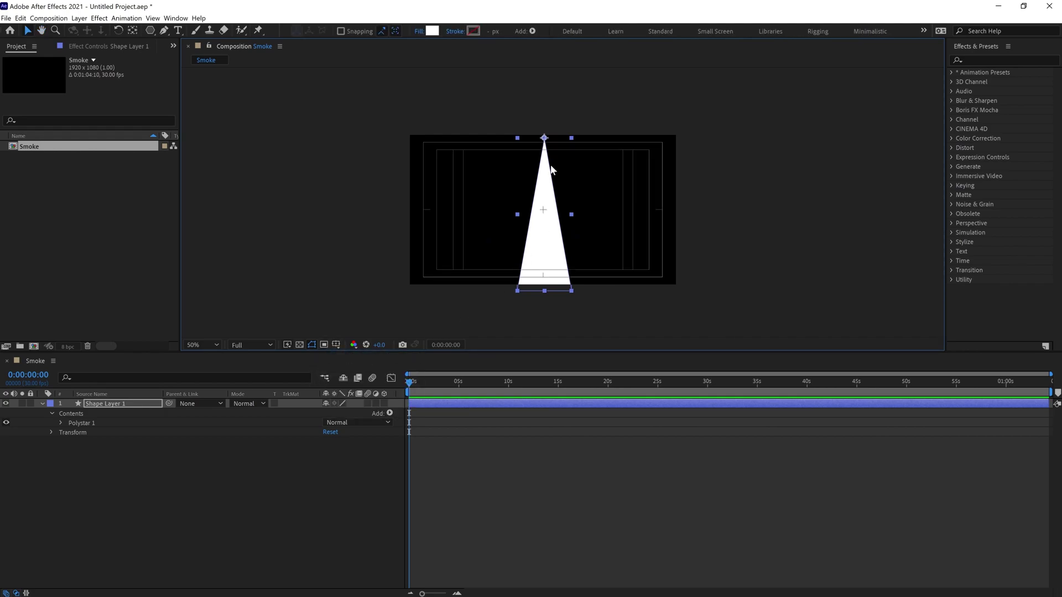
left_click_drag(544, 139, 544, 210)
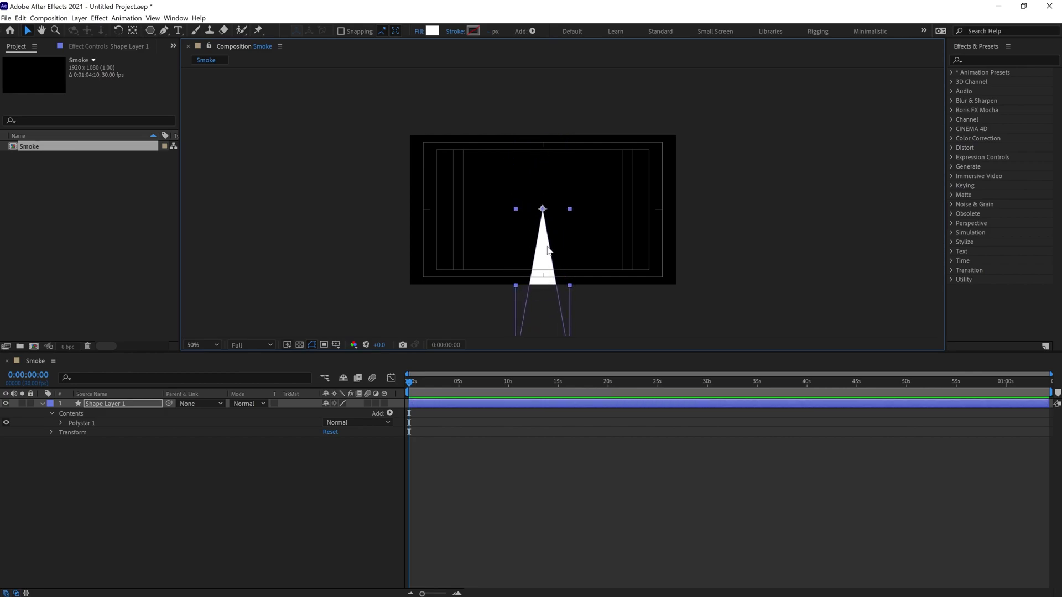
left_click_drag(545, 247, 546, 181)
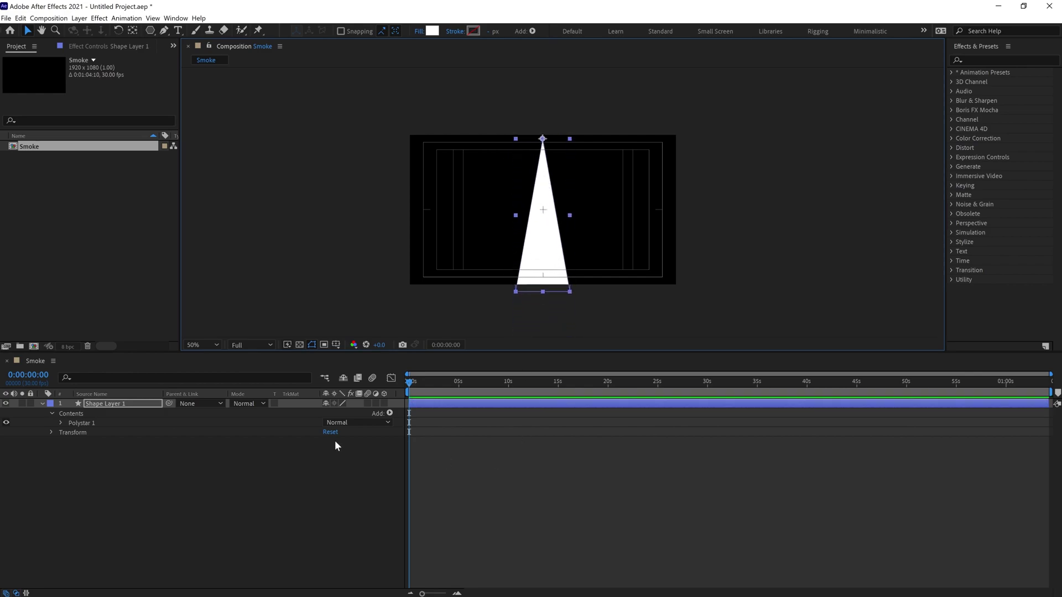
- Set the triangle's fill to the light bluish grey BABCCC
left_click(164, 404)
left_click(432, 32)
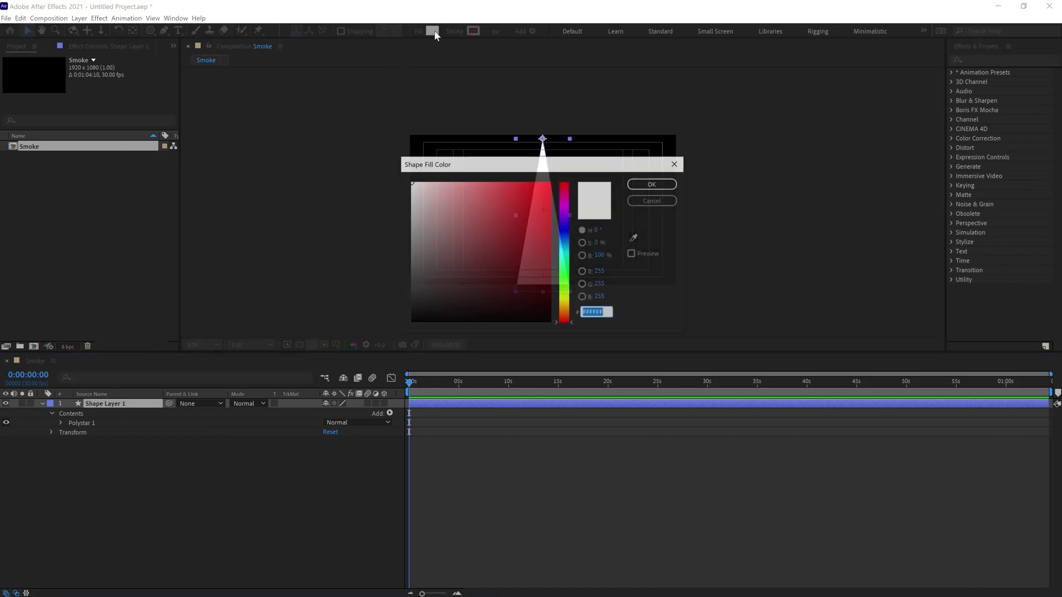
left_click(415, 190)
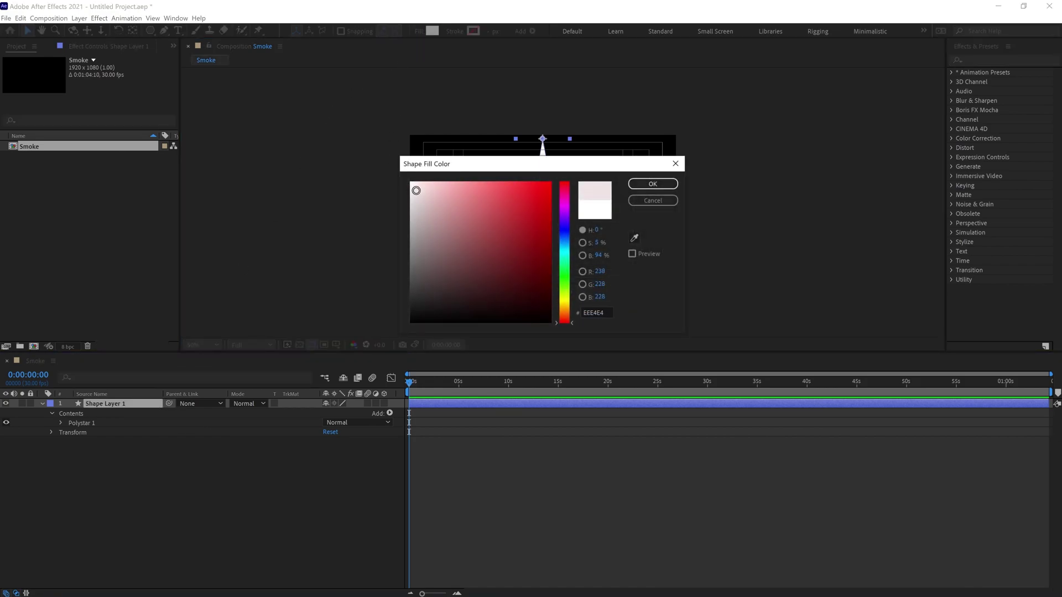
left_click_drag(563, 221, 564, 230)
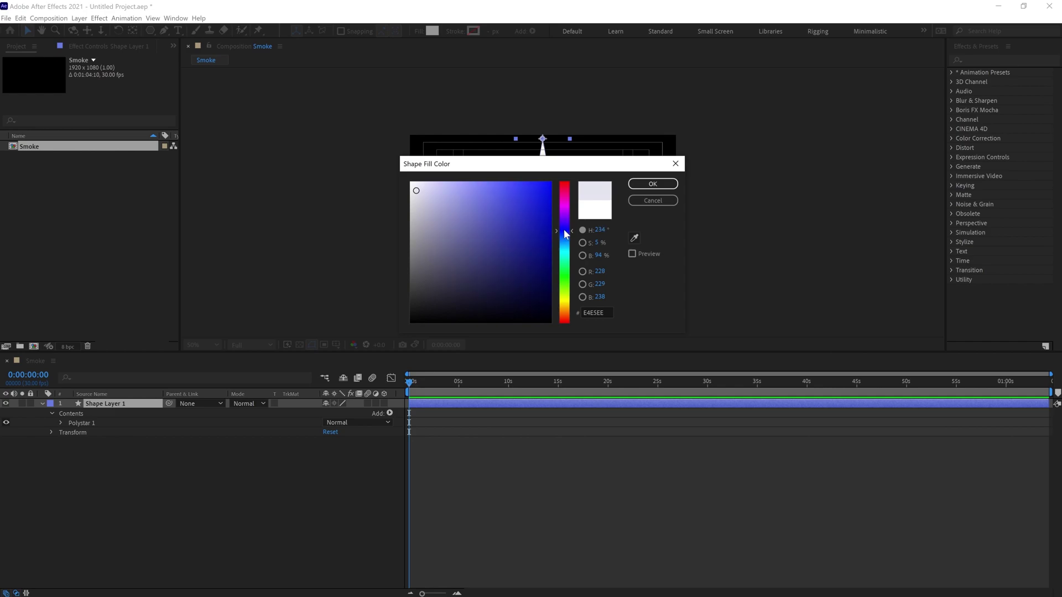
left_click_drag(418, 192, 418, 208)
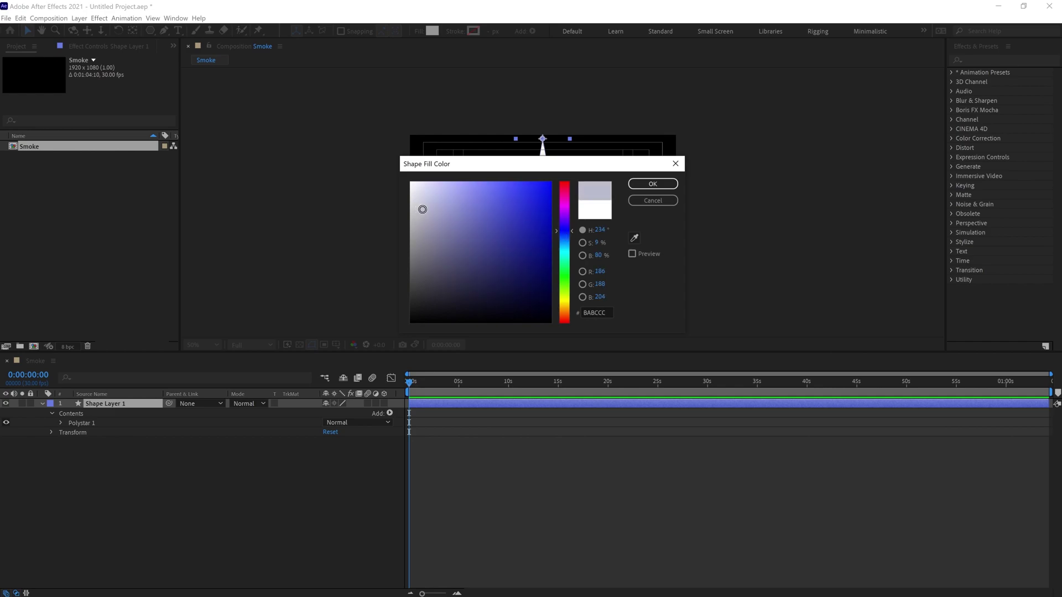
left_click(653, 184)
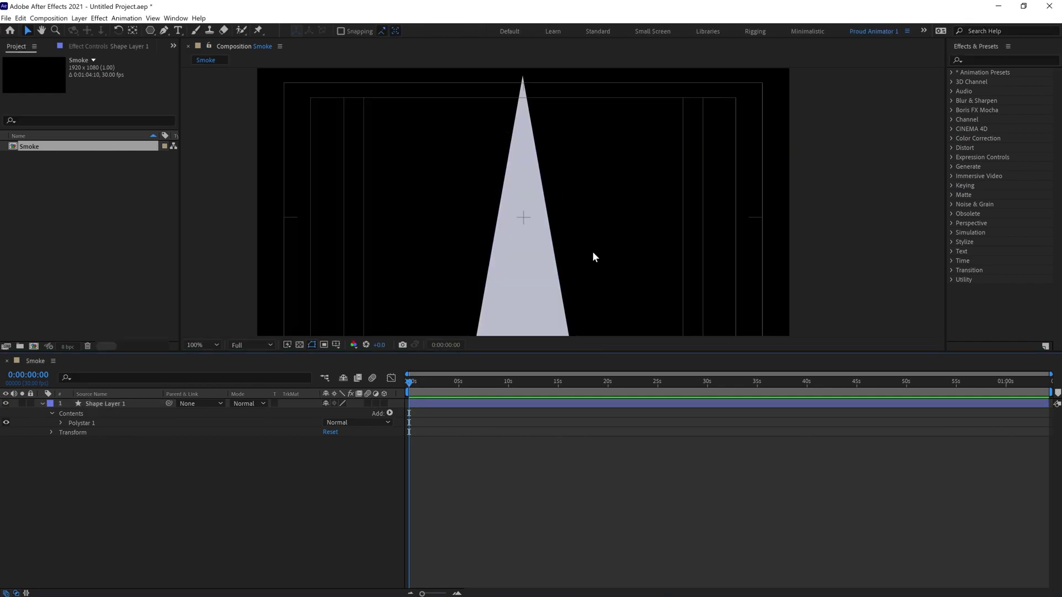
- Draw a small circle on a new shape layer at the triangle's tip with the Ellipse tool
left_click_drag(152, 32, 182, 52)
scroll(531, 145, "up", 2)
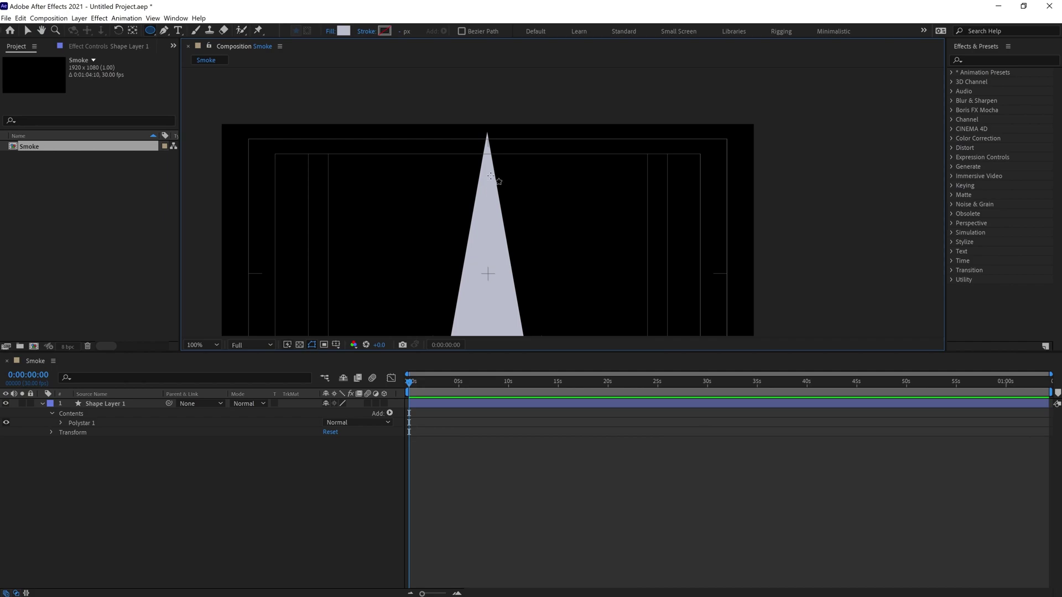
left_click_drag(487, 134, 496, 145)
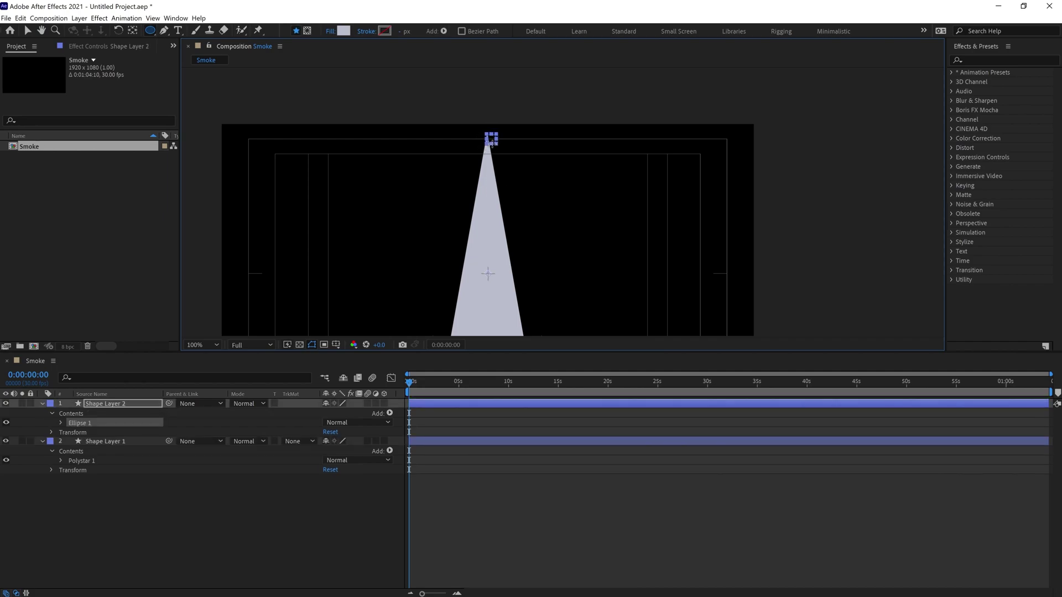
scroll(481, 177, "up", 2)
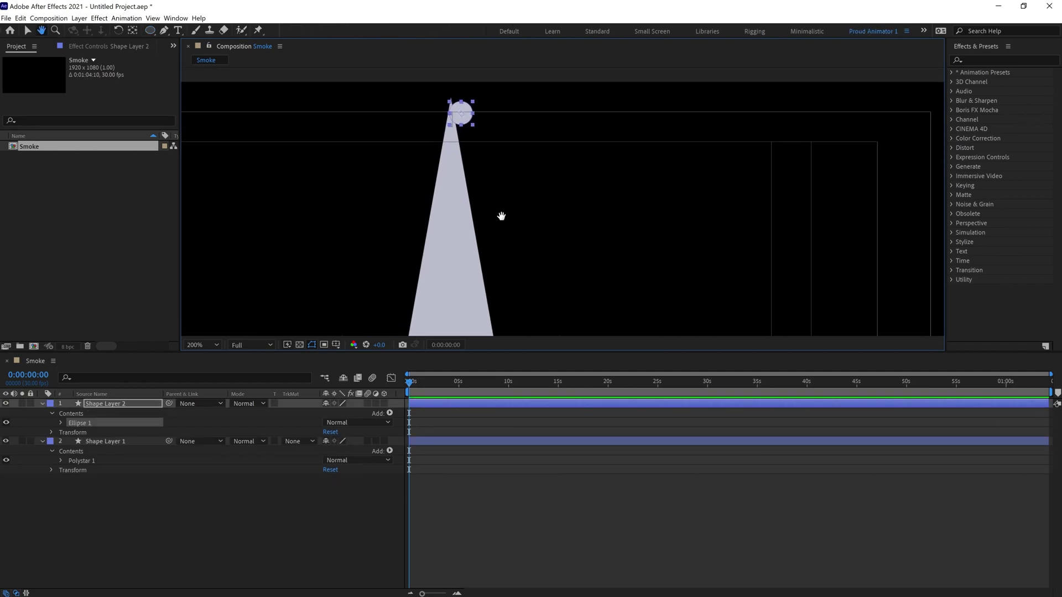
key("v")
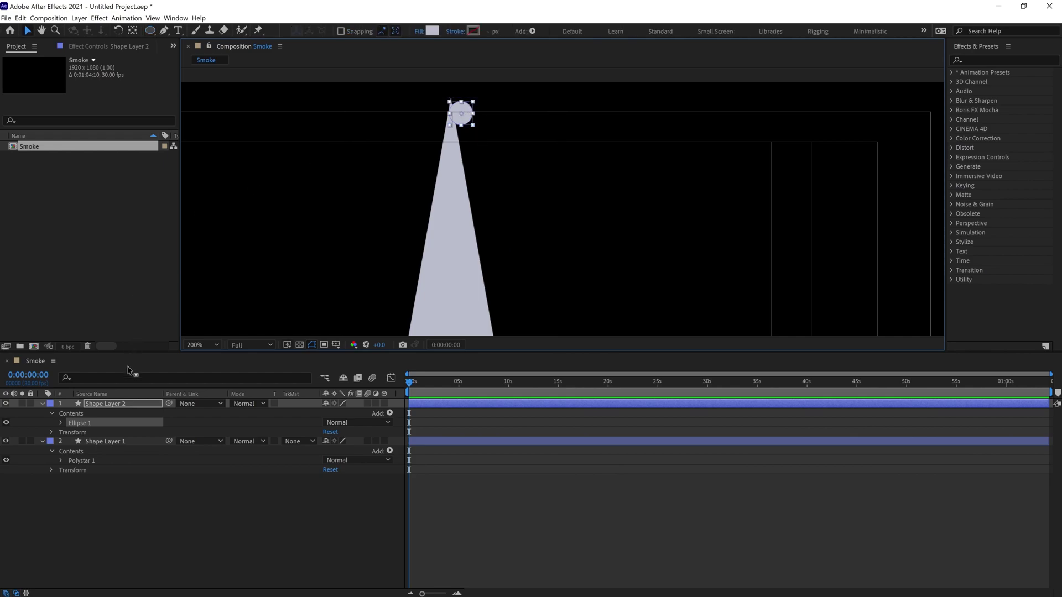
- Rename the circle's layer as Smoke
left_click(119, 403)
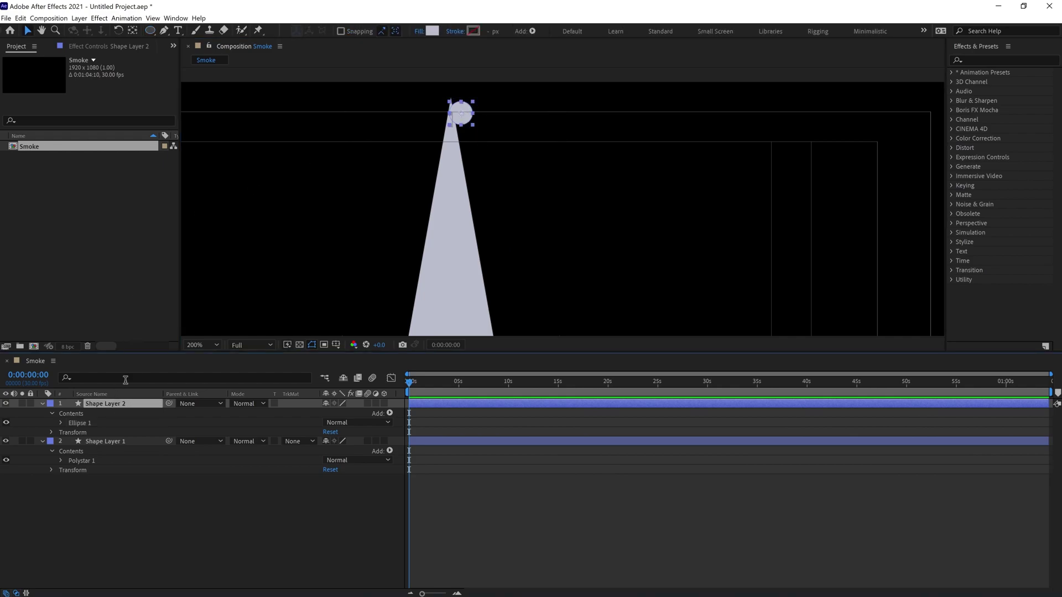
key("Return")
type("Smok")
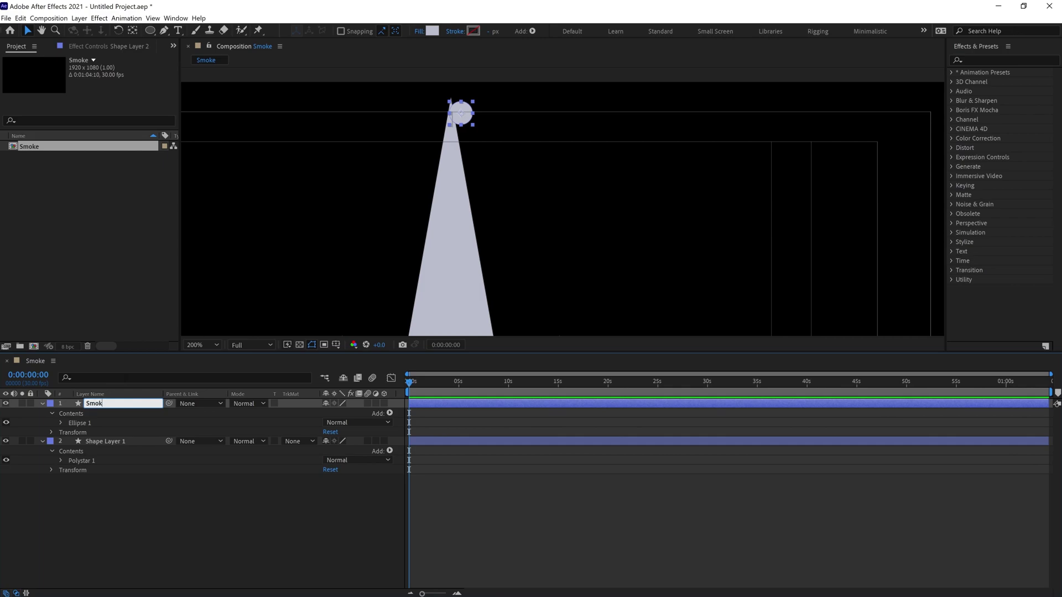
type("e")
key("Return")
- Centre the circle on the triangle's tip and scale it down to about 17.3%
scroll(553, 150, "up", 1)
left_click_drag(487, 155, 609, 334)
left_click_drag(494, 213, 477, 175)
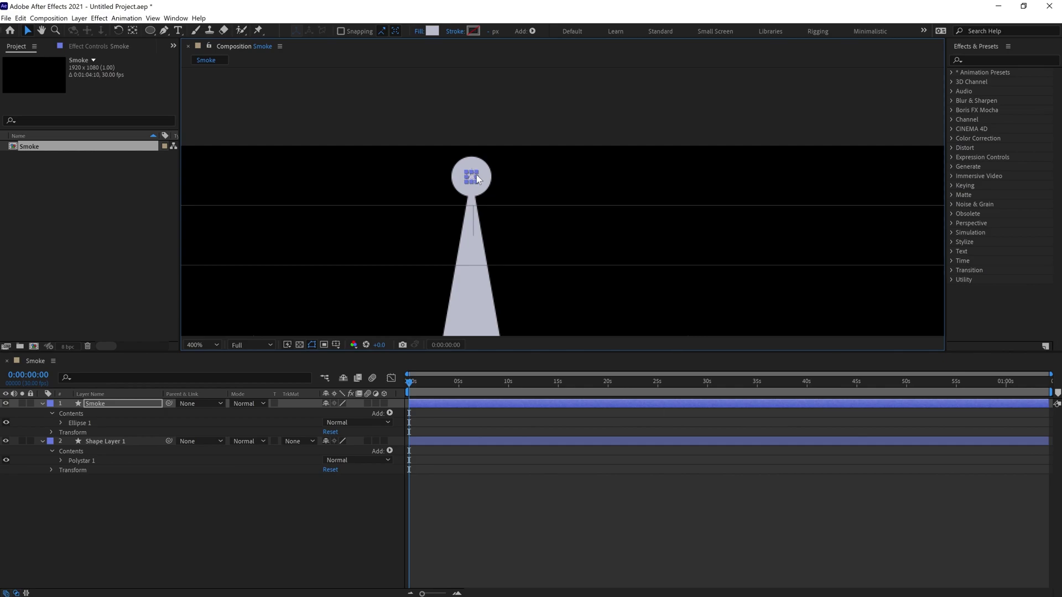
left_click_drag(476, 175, 476, 175)
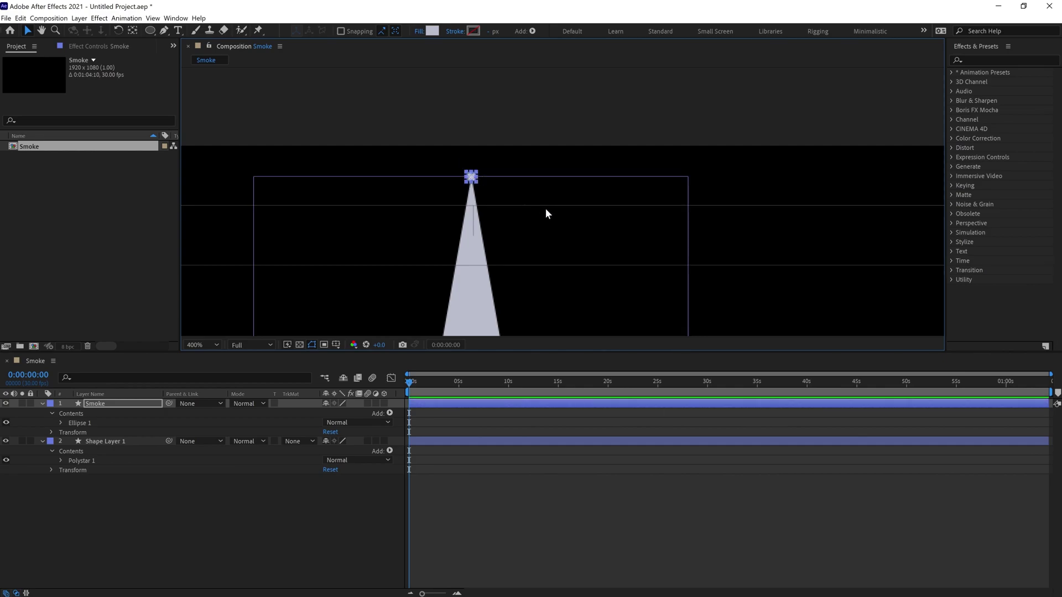
- Set the small circle's fill to white, FFFFFF
left_click(432, 32)
left_click_drag(429, 208, 396, 166)
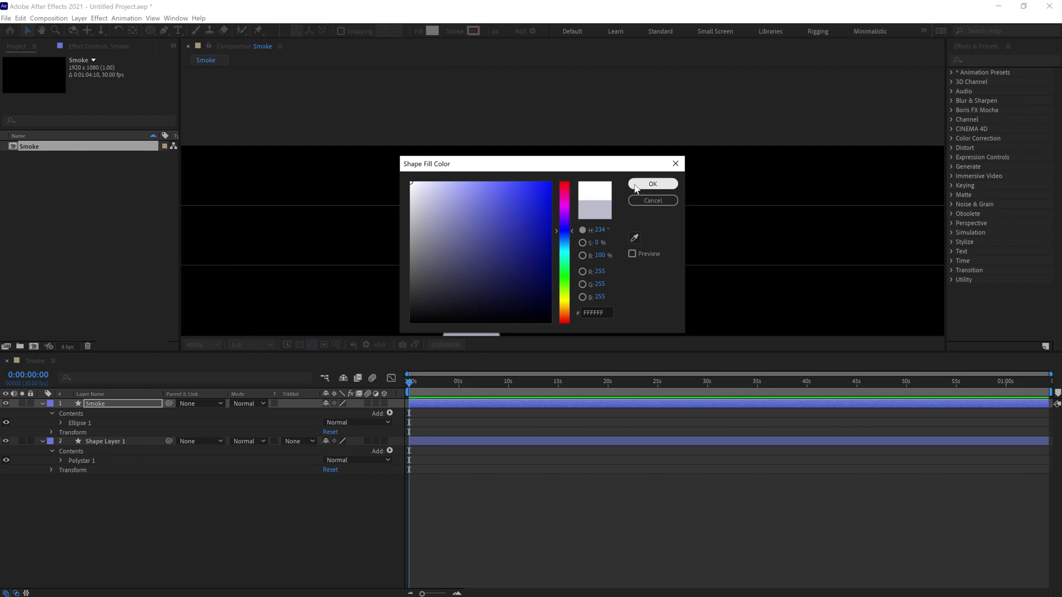
left_click(652, 184)
key("period")
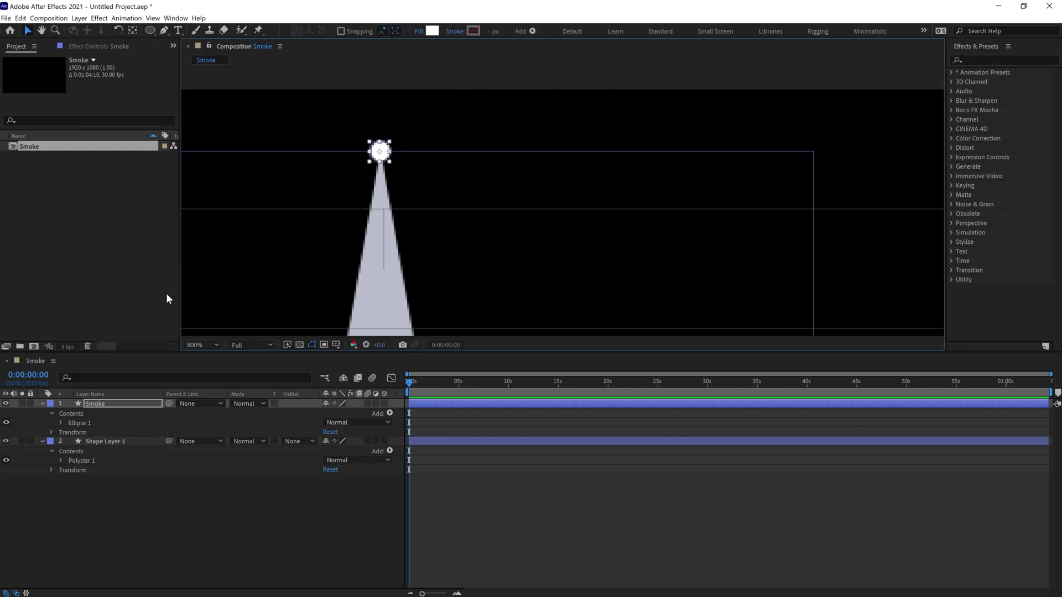
left_click(134, 405)
left_click(388, 148)
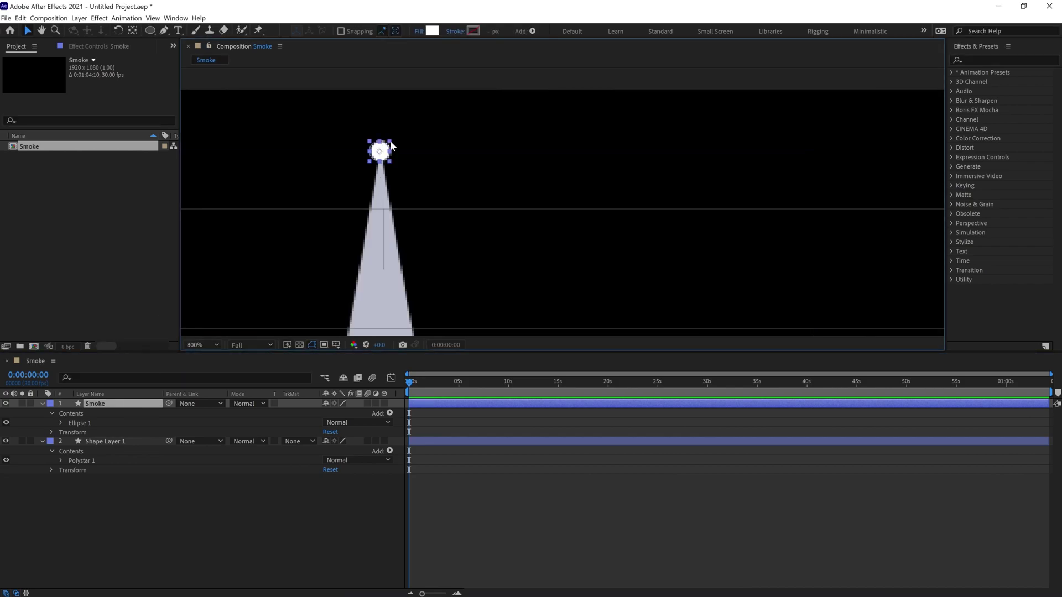
double_click(386, 147)
scroll(431, 158, "down", 1)
key("space")
left_click_drag(459, 213, 459, 171)
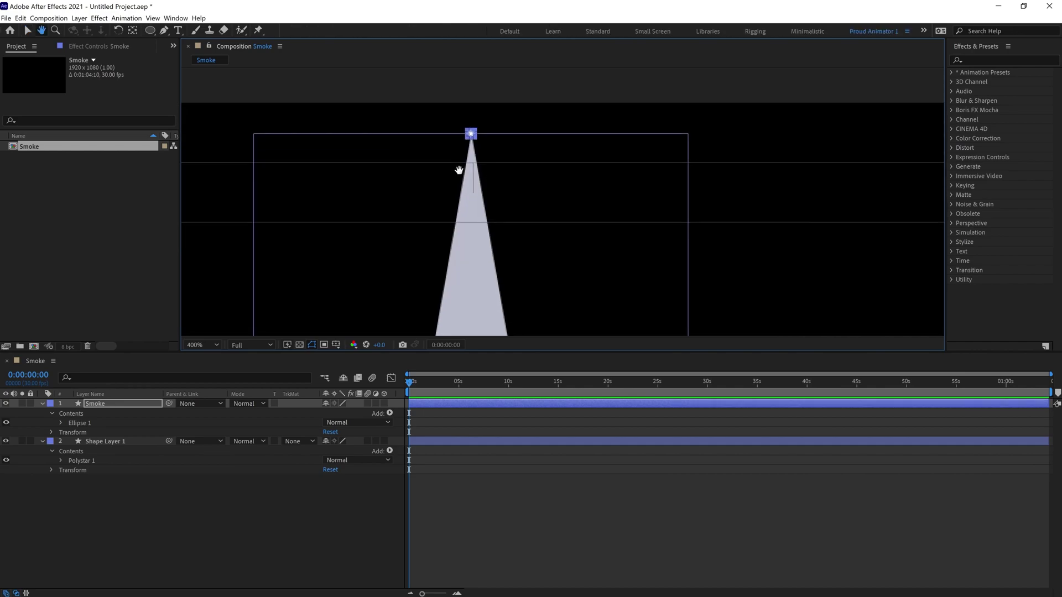
scroll(459, 169, "down", 1)
- Add Position and Scale keyframes to the Smoke layer at 0:00:00:00
key("v")
left_click(106, 407)
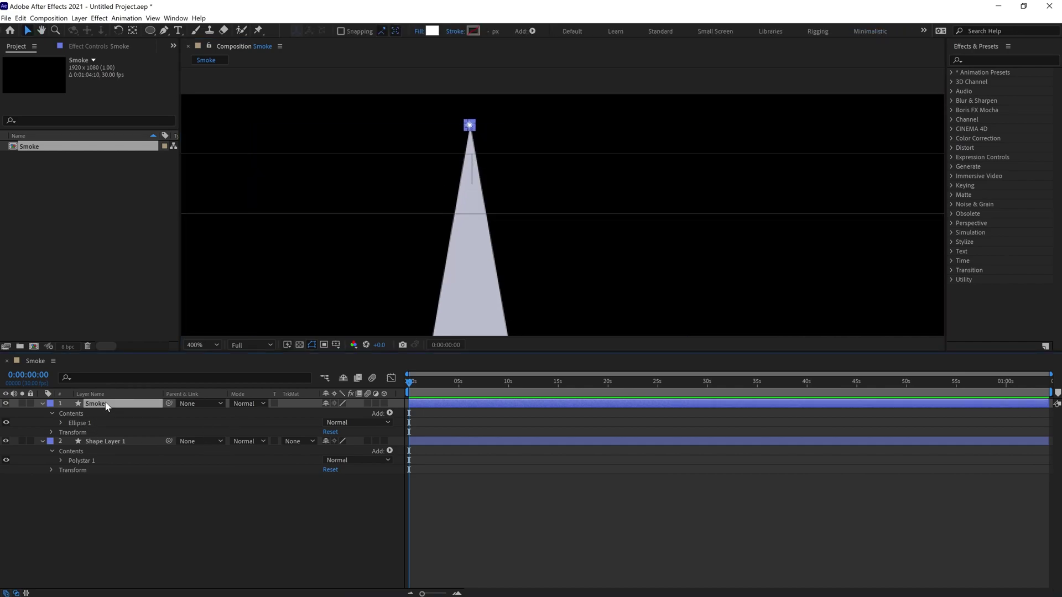
key("p")
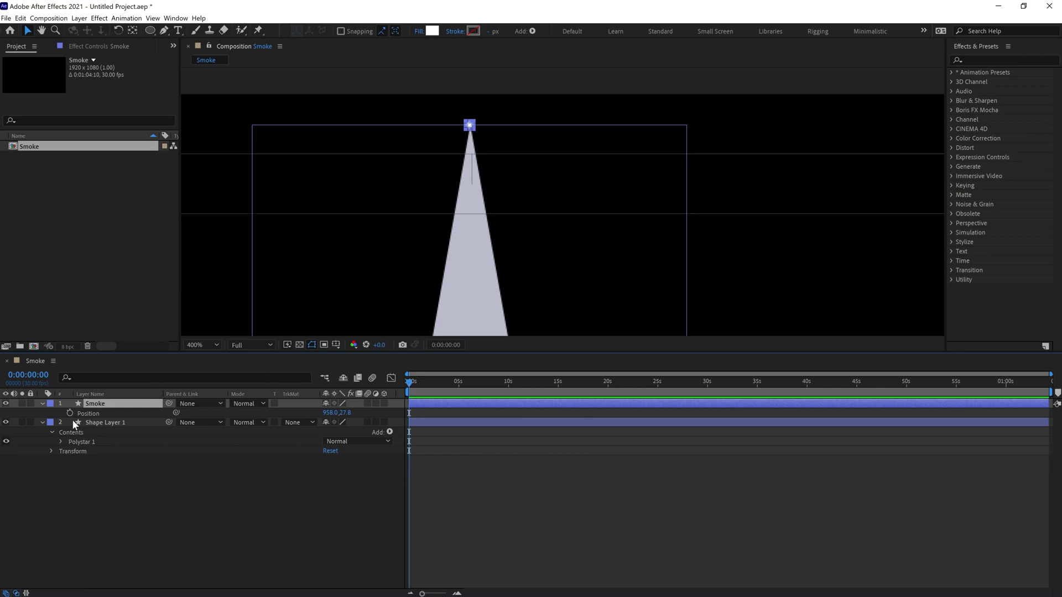
key("s")
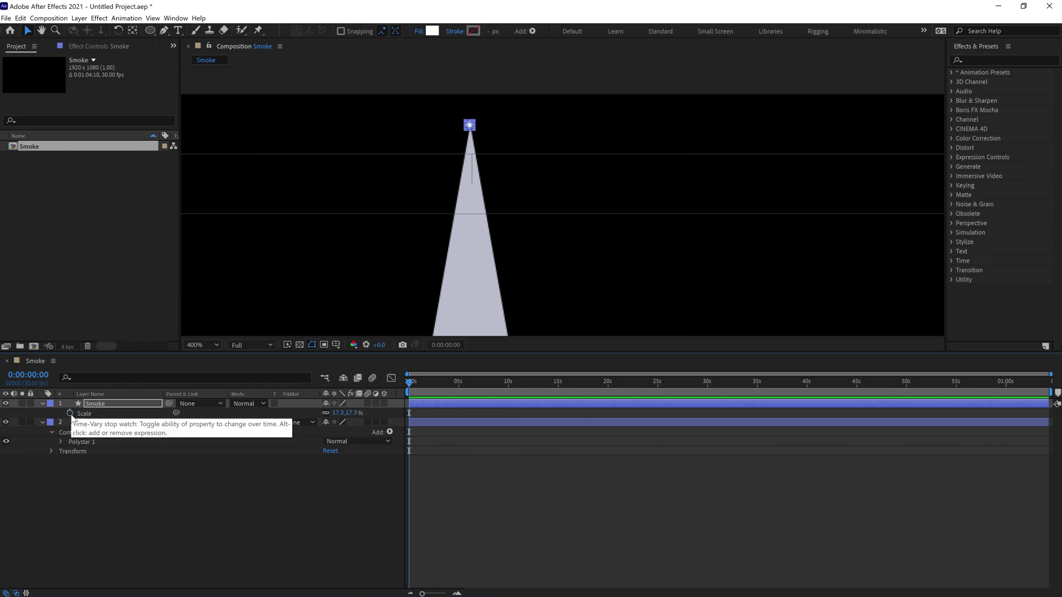
left_click(70, 414)
key("alt+shift+p")
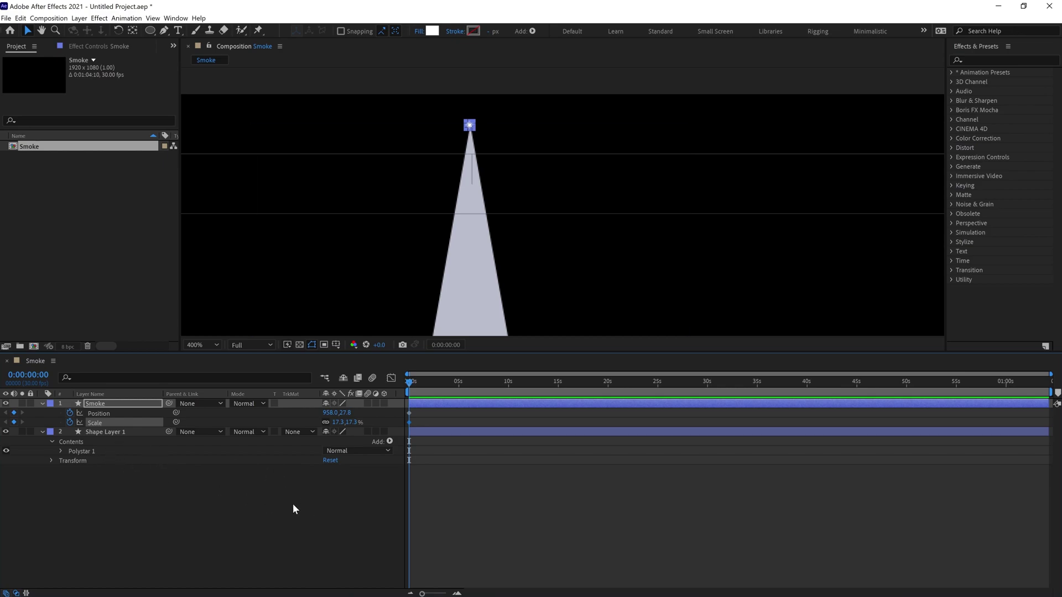
- Go 30 frames forward to 0:00:01:00 and keyframe the circle's position along the triangle's right edge down to its lower corner
left_click(28, 375)
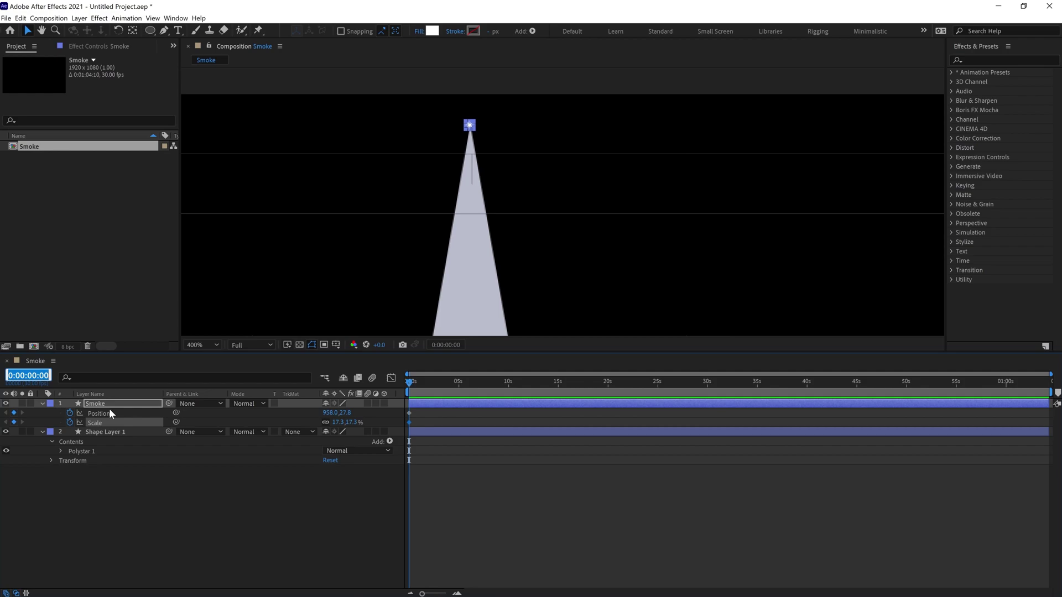
type("+30")
key("Return")
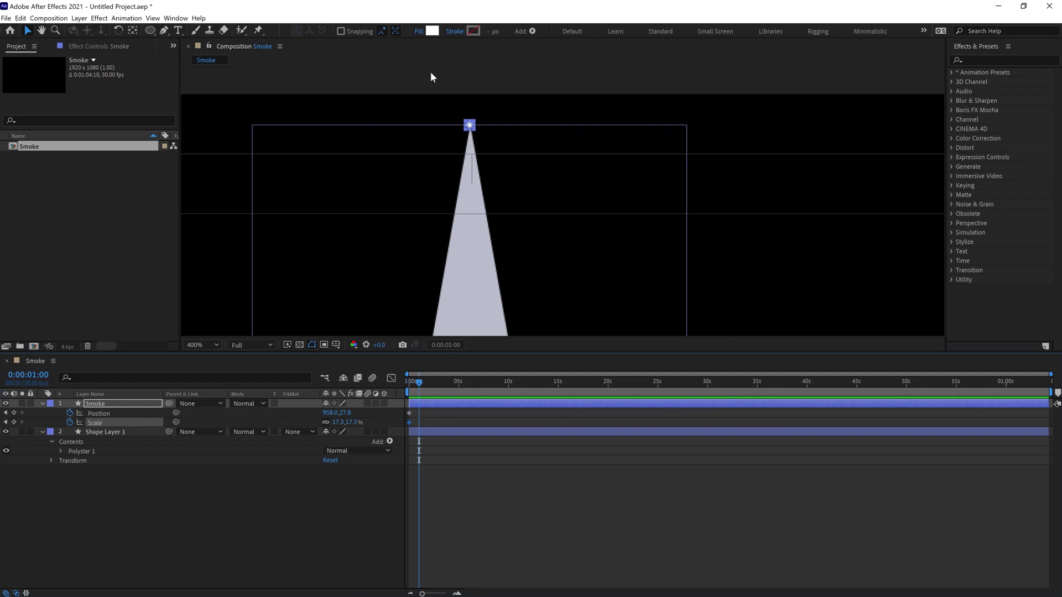
scroll(536, 170, "down", 1)
left_click_drag(507, 106, 533, 294)
left_click_drag(602, 298, 576, 95)
scroll(575, 135, "down", 1)
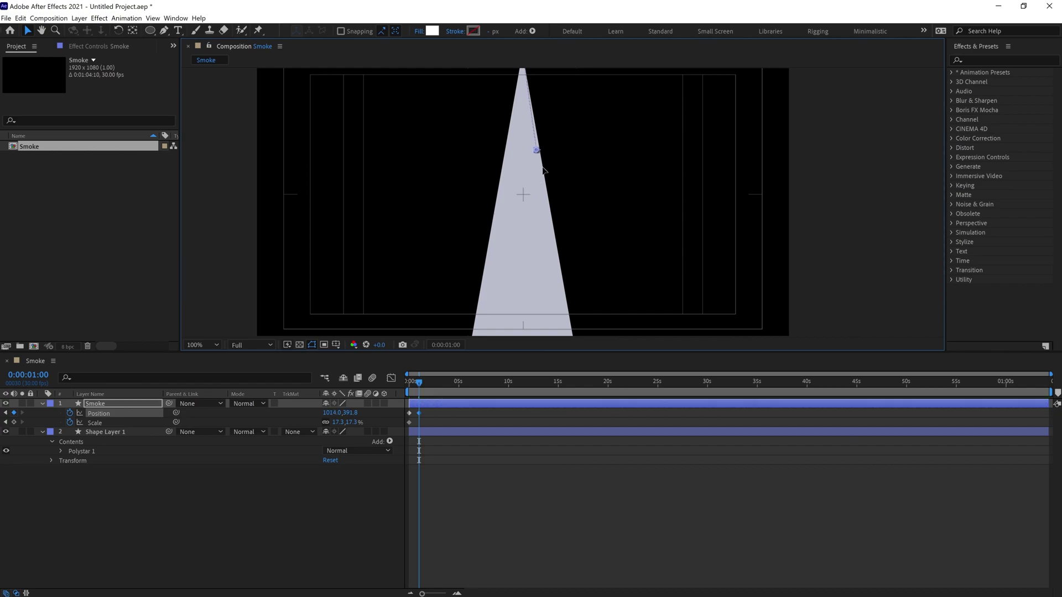
left_click_drag(536, 148, 580, 211)
scroll(580, 211, "up", 1)
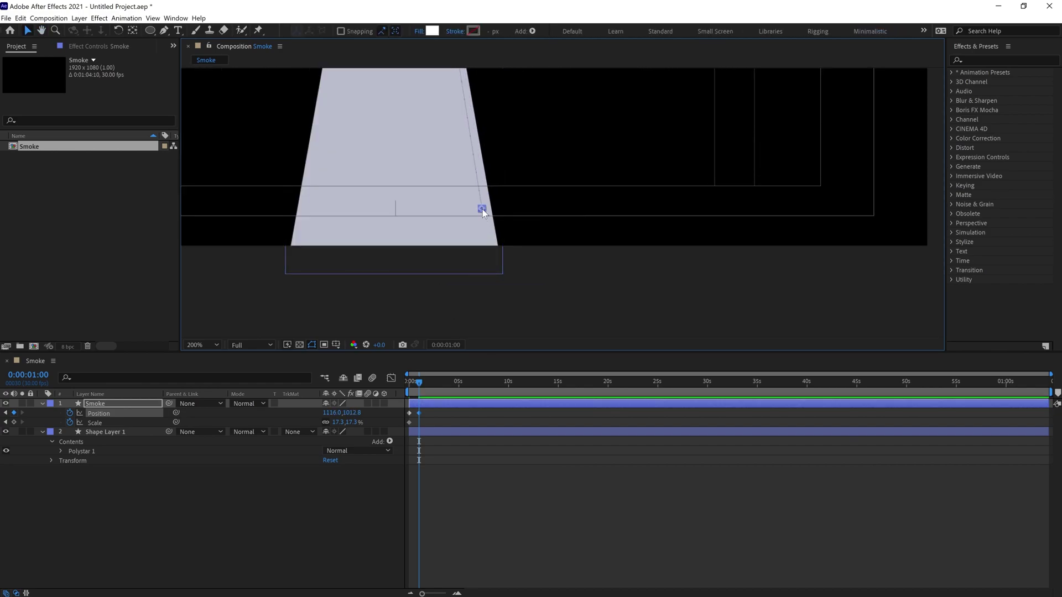
left_click_drag(482, 208, 502, 273)
- Increase the circle's scale at 0:00:01:00 and adjust its position at the triangle's lower-right corner
left_click_drag(338, 423, 521, 400)
left_click_drag(503, 279, 496, 292)
left_click_drag(538, 242, 527, 256)
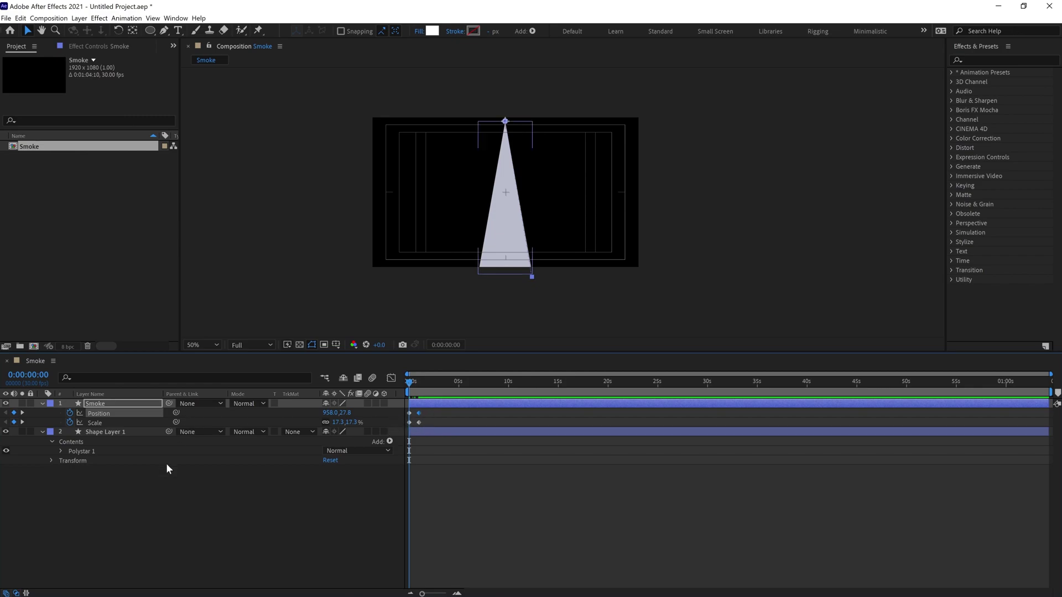
- Add the expression loopIn()+loopOut()-value; to the Smoke layer's Position and Scale
left_click(69, 413, "alt")
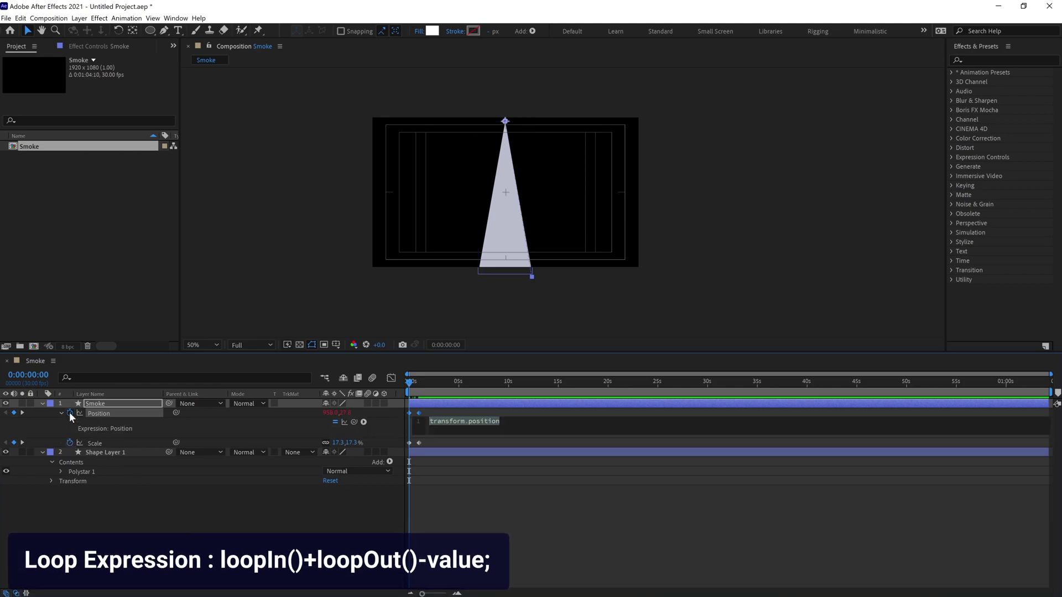
type("loopIn()+loo")
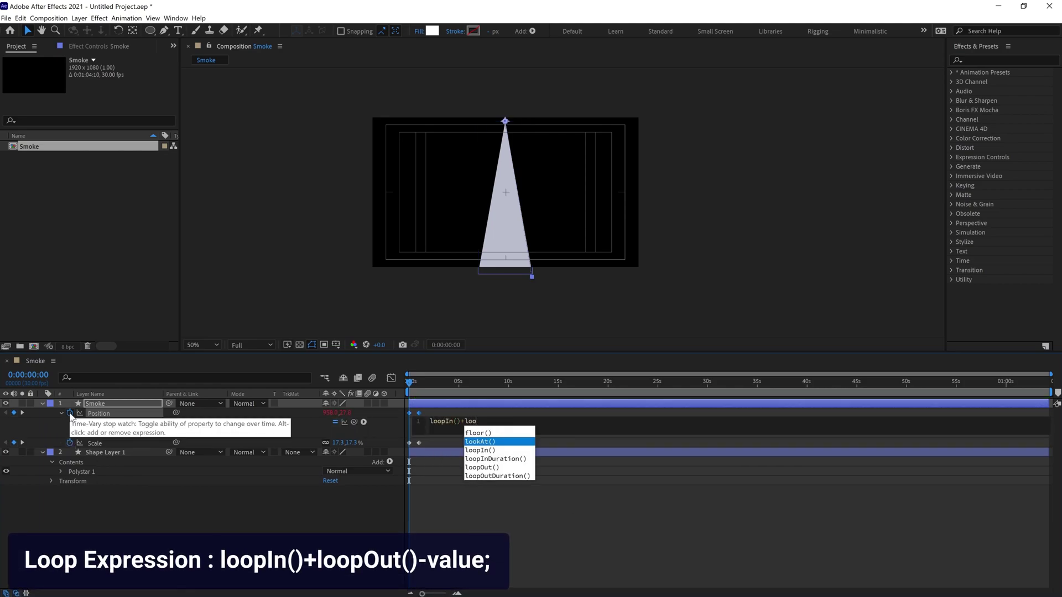
type("pOut()-value;")
key("ctrl+a")
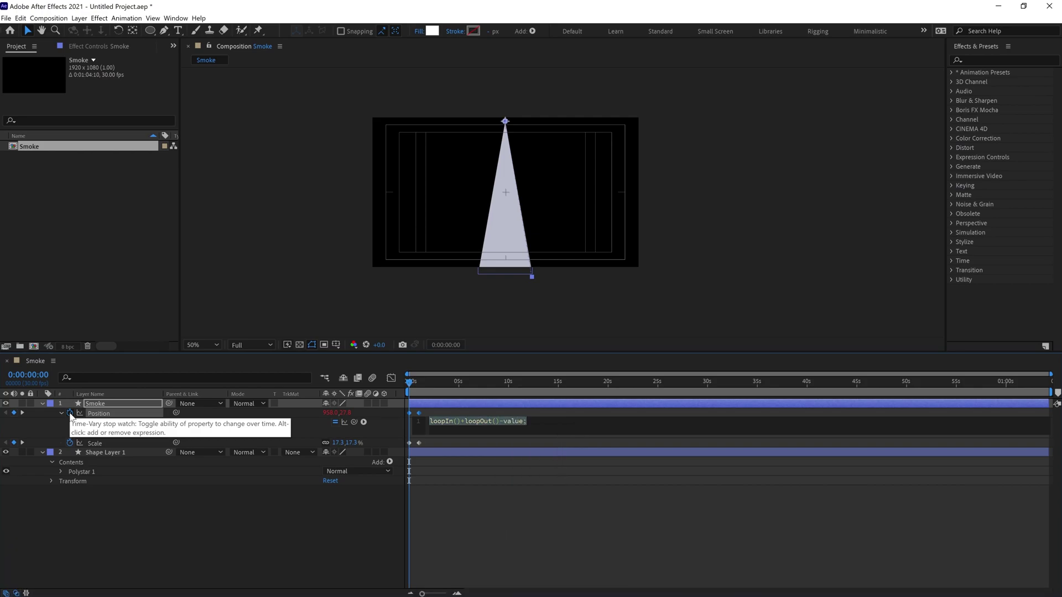
key("ctrl+c")
left_click(70, 443, "alt")
key("ctrl+v")
left_click(358, 520)
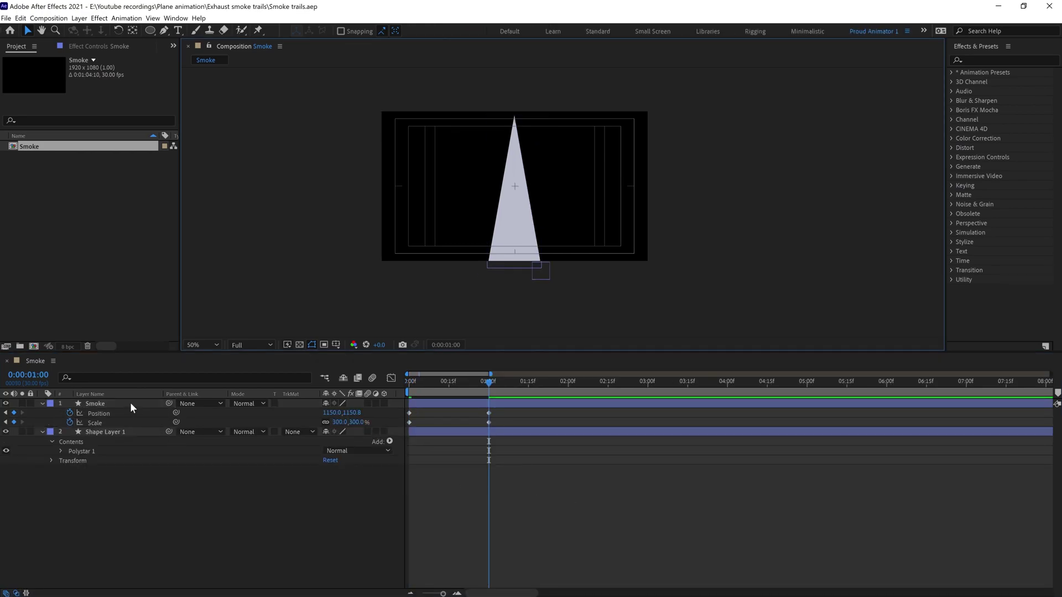
- Duplicate the Smoke layer and move the copy's position at 0:00:01:00 to the triangle's lower-left corner, about 766, 1150.8
left_click(132, 405)
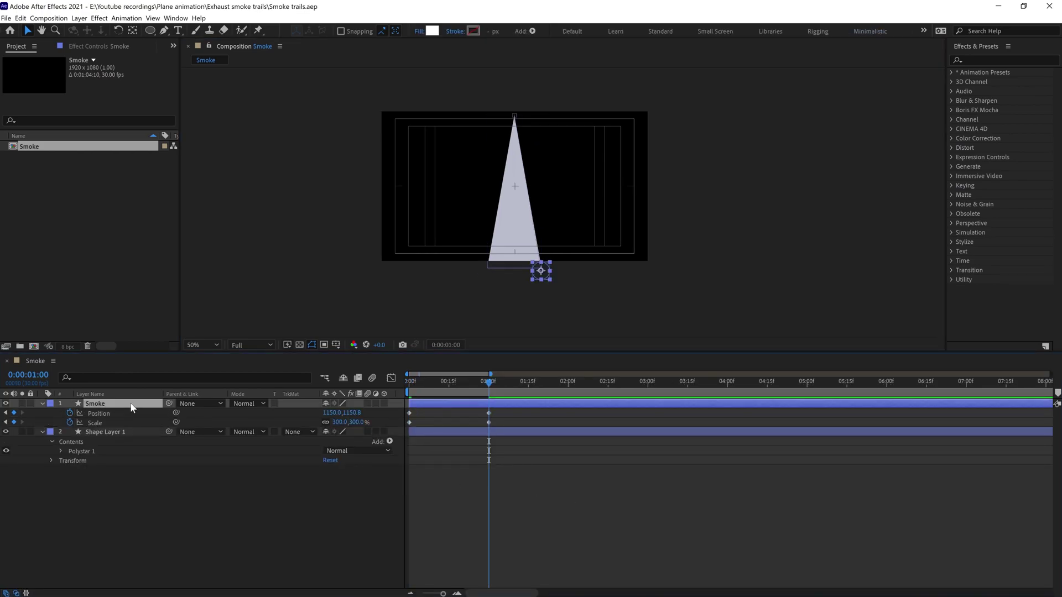
key("ctrl+d")
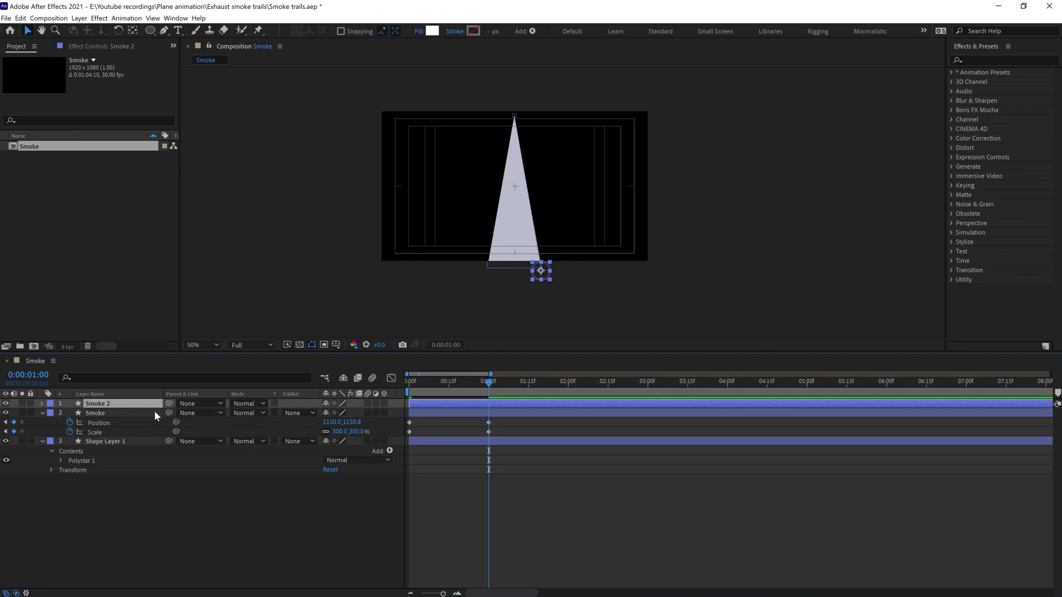
key("u")
left_click(504, 417)
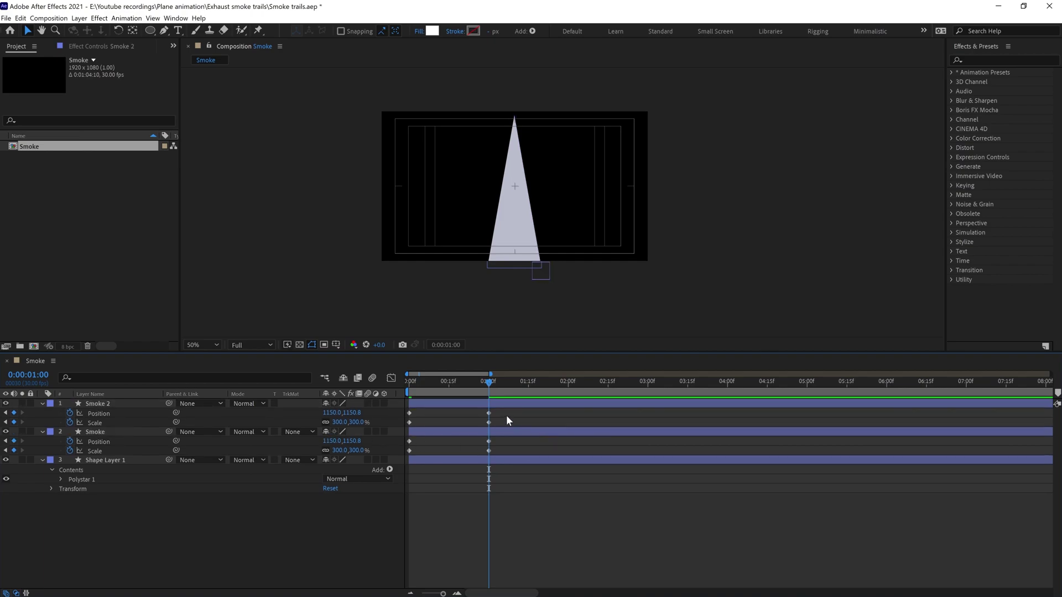
left_click(503, 405)
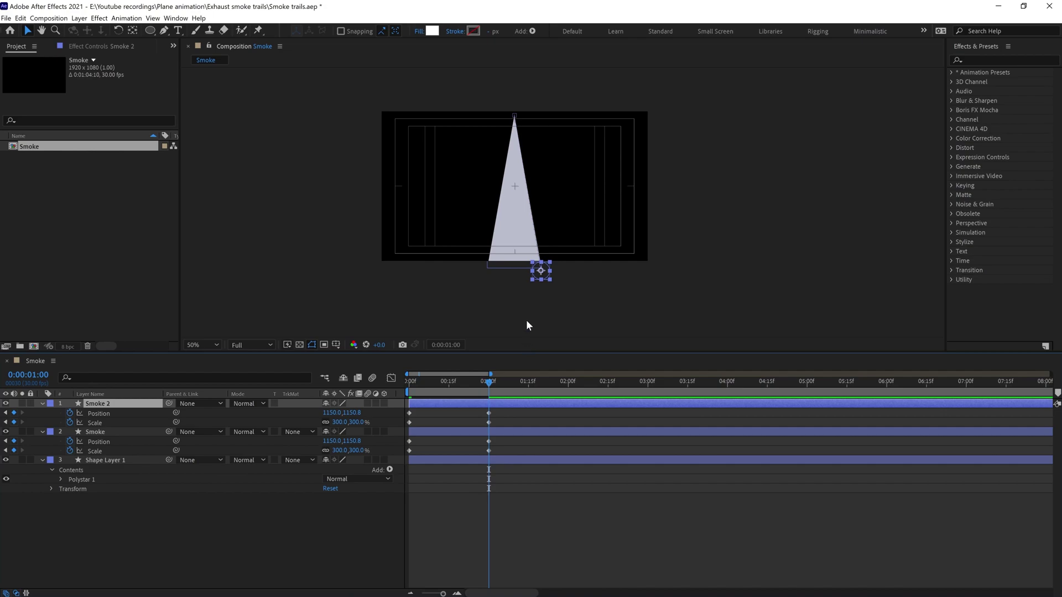
left_click_drag(547, 277, 493, 276)
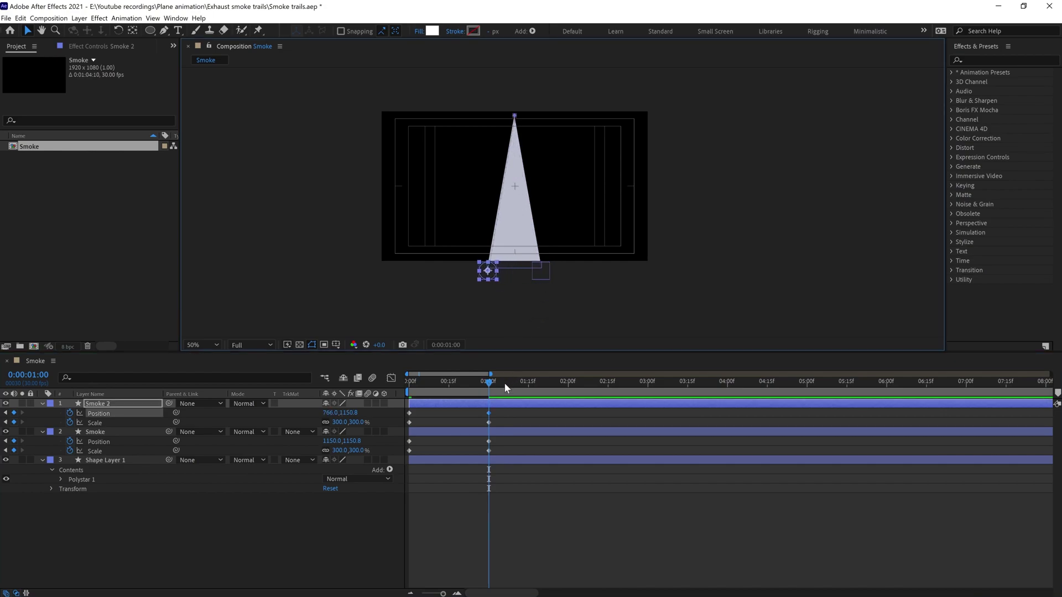
left_click_drag(490, 382, 459, 381)
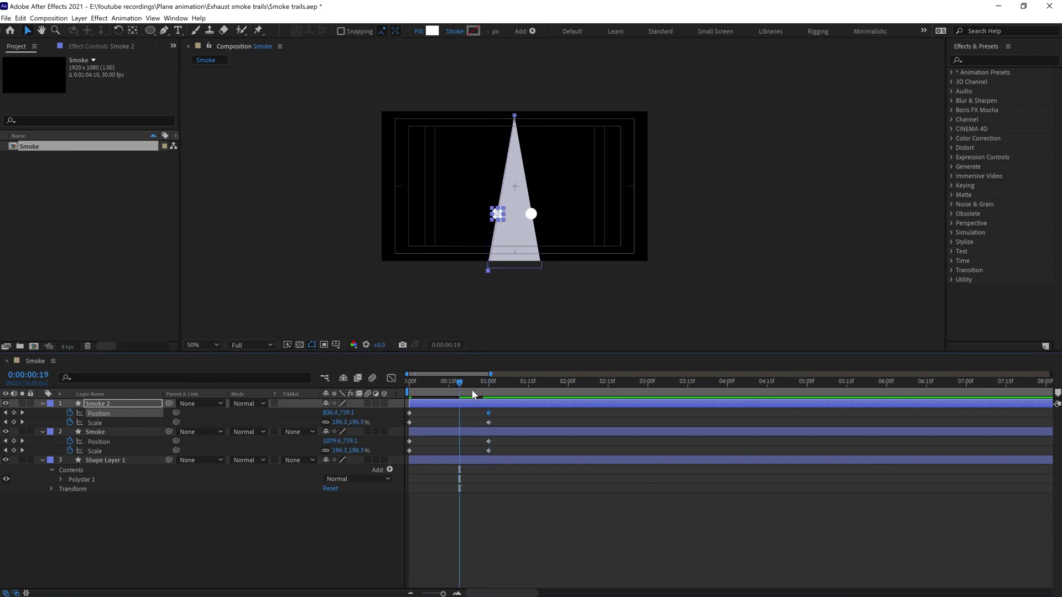
key("k")
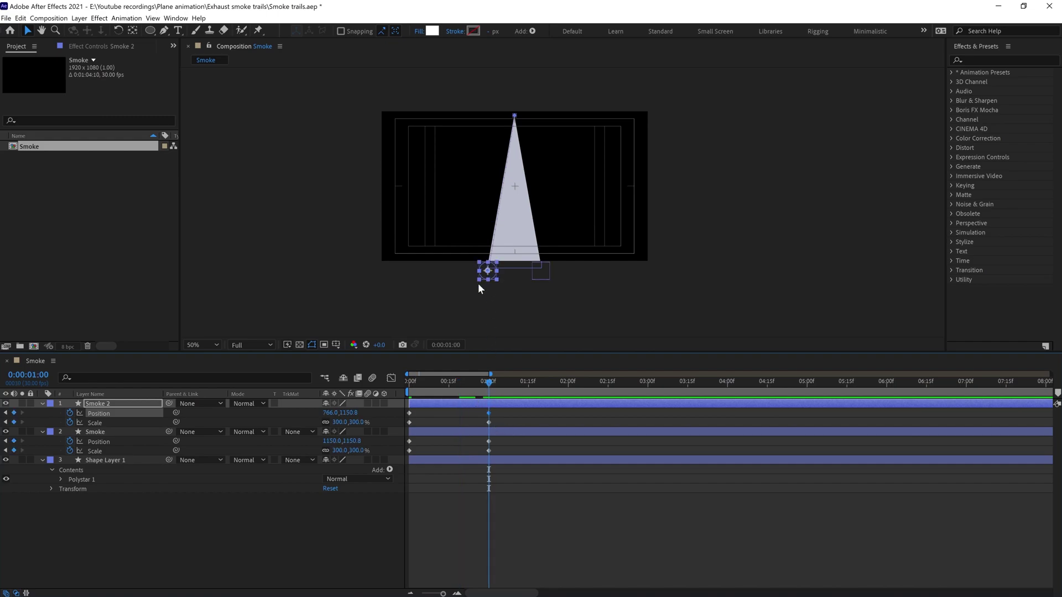
- Duplicate the Smoke 2 layer and move the copy's end position to just below the middle of the triangle's base, about 966, 1230.8
scroll(478, 284, "up", 2)
scroll(475, 288, "down", 2)
left_click_drag(448, 384, 402, 383)
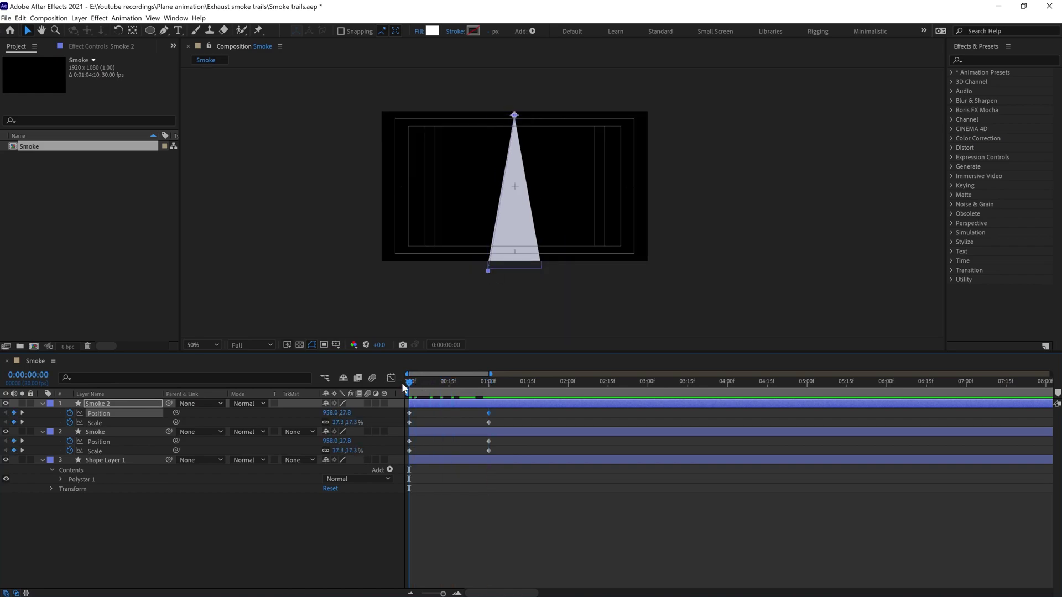
key("ctrl+d")
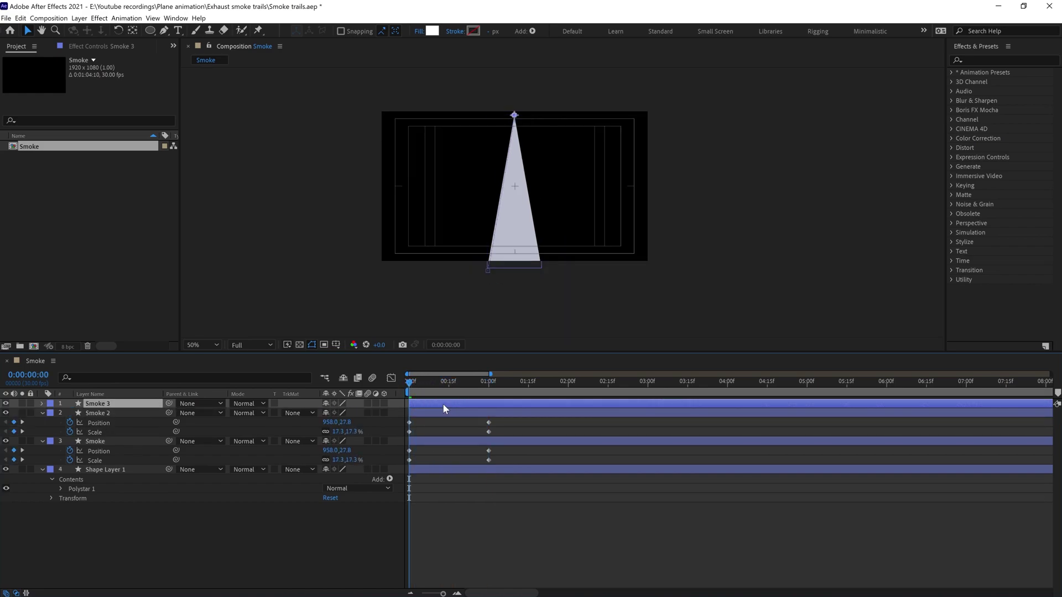
key("u")
left_click_drag(488, 270, 515, 284)
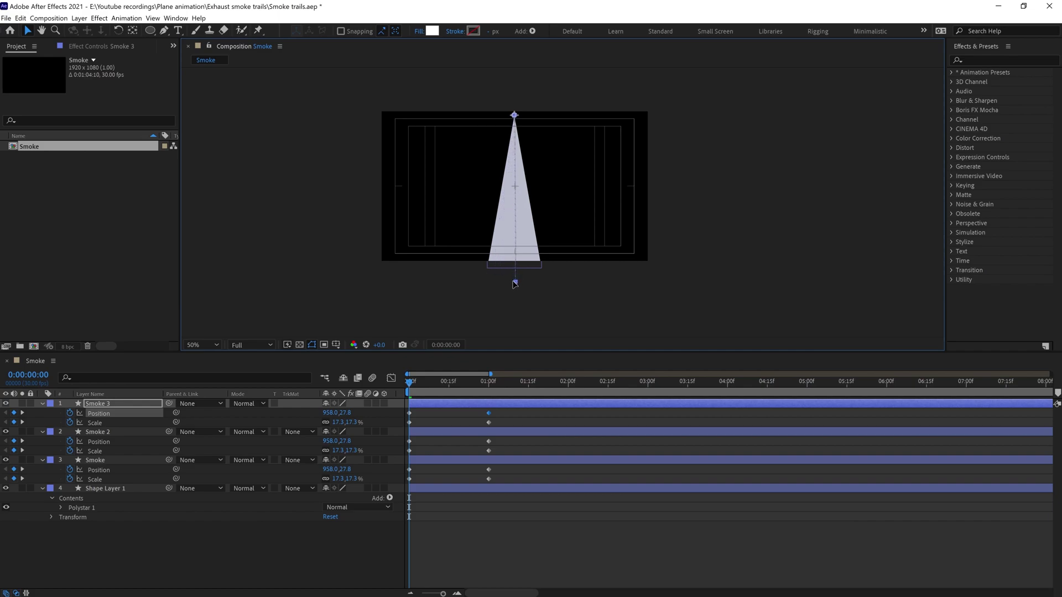
key("k")
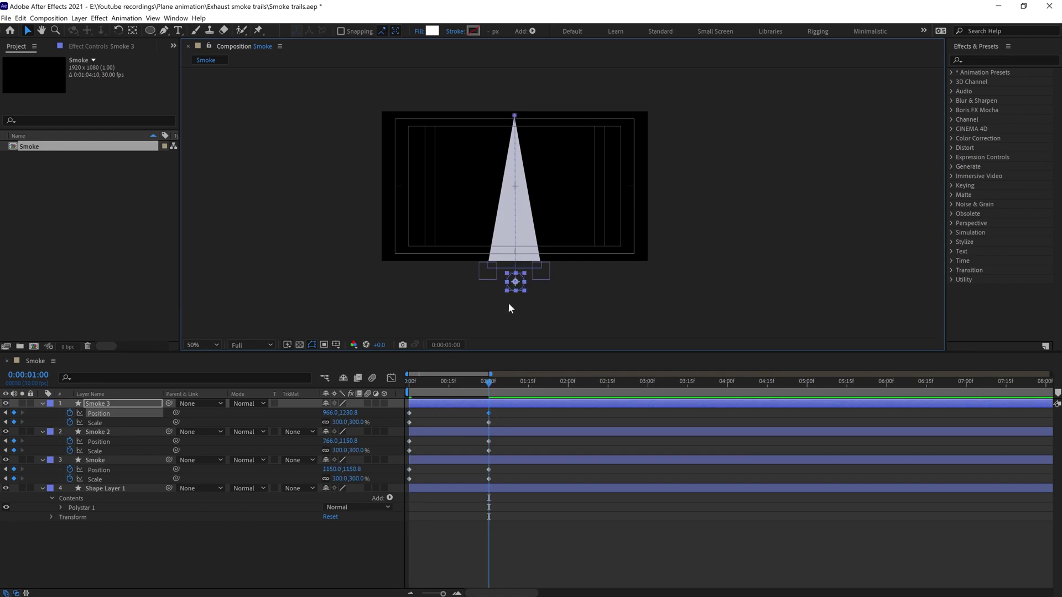
- Create two more circle copies from Smoke 3, placing their 0:00:01:00 positions below the triangle's base on either side of its middle
key("ctrl+d")
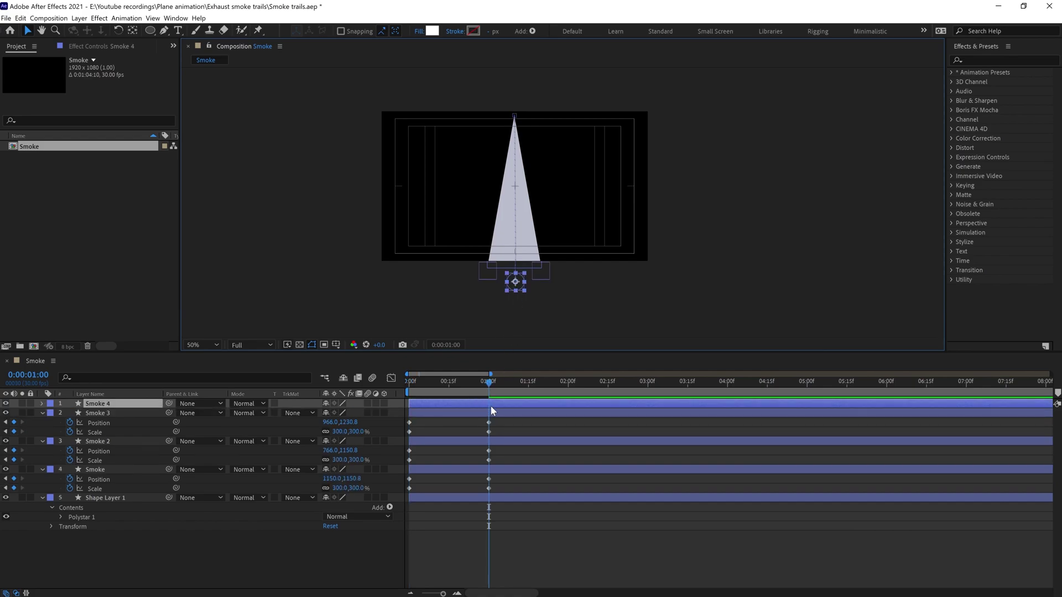
key("u")
left_click_drag(517, 284, 532, 285)
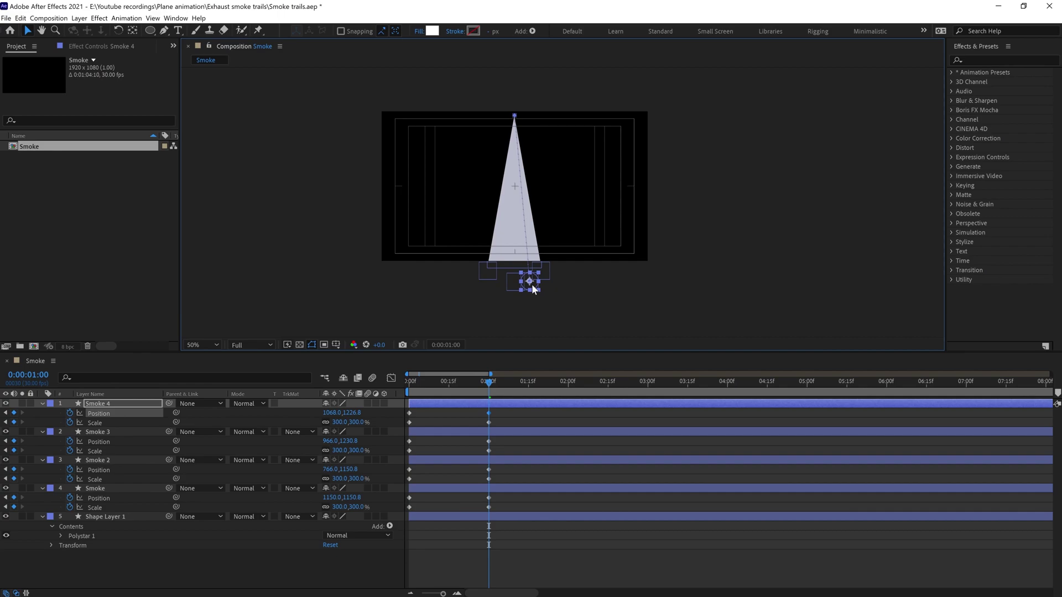
key("ctrl+d")
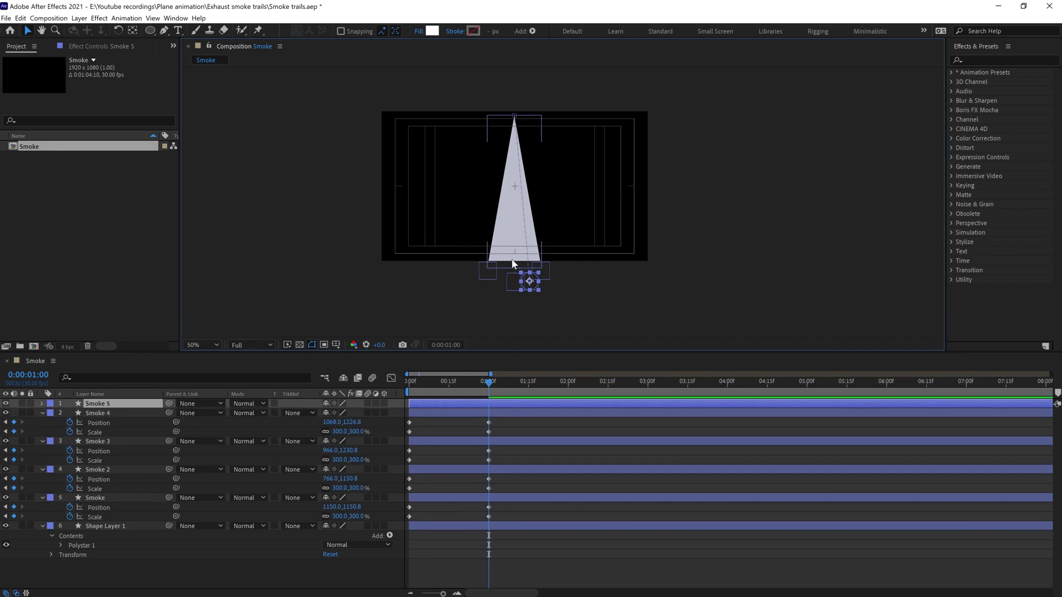
left_click_drag(534, 286, 505, 285)
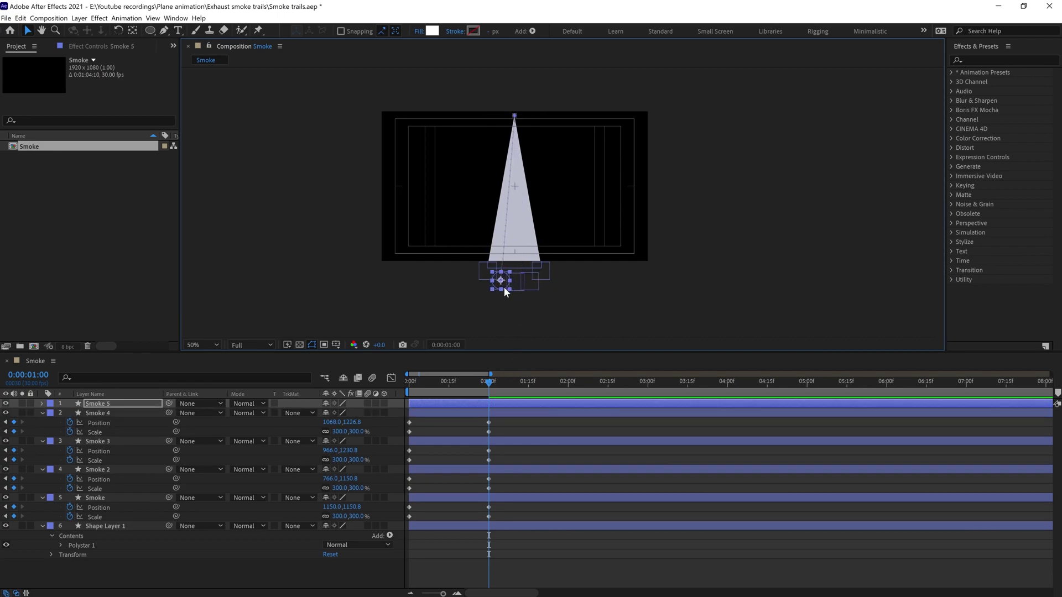
left_click(519, 424)
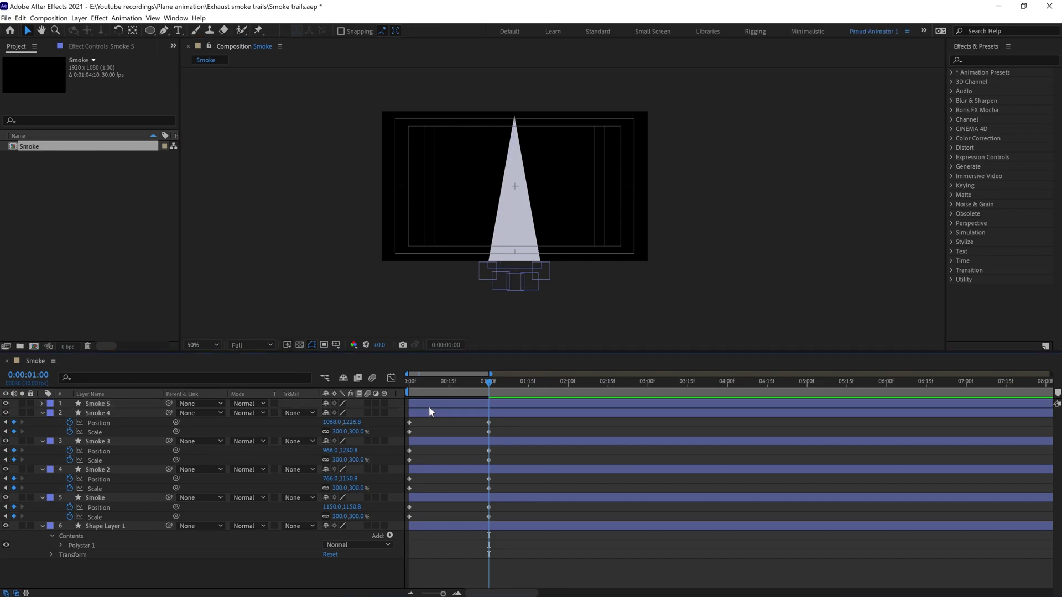
- Stagger the Smoke 2, Smoke 3, Smoke 4 and Smoke 5 layers in time to start at about frames 3, 7, 11 and 17
left_click(122, 469)
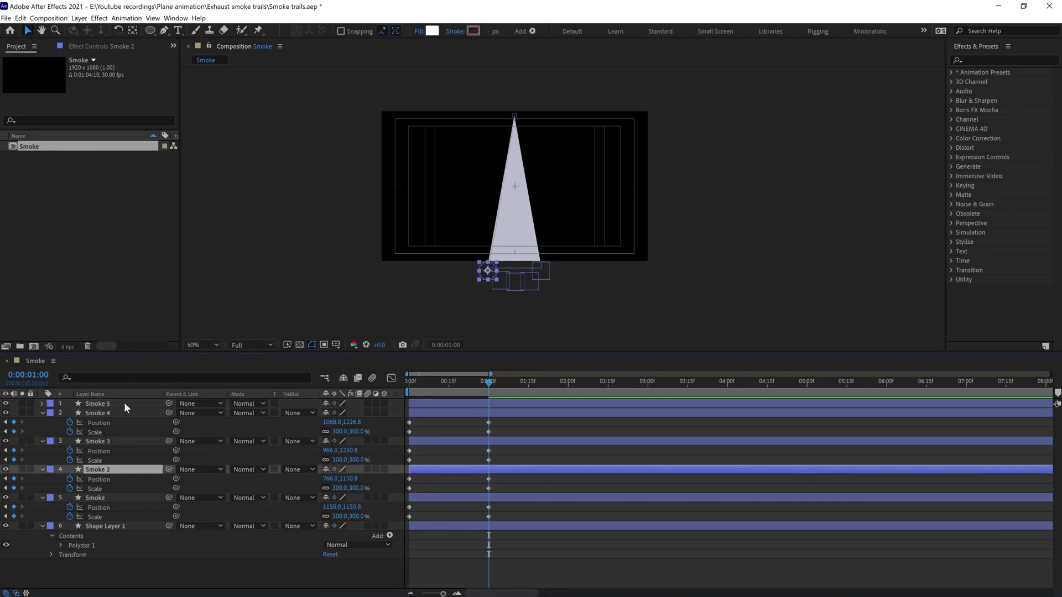
left_click(124, 402, "shift")
left_click_drag(437, 443, 468, 404)
left_click(423, 469, "ctrl")
left_click(443, 442, "ctrl")
left_click(454, 412, "ctrl")
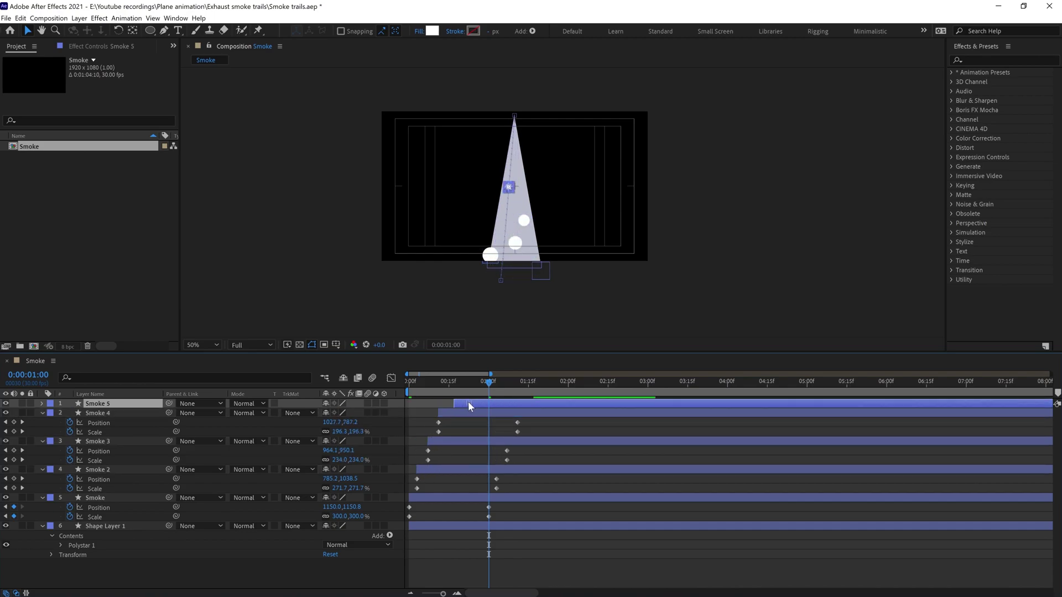
- Apply the loop expression loopIn()+loopOut()-value; to both Position and Scale of the original Smoke layer
left_click(85, 577)
key("u")
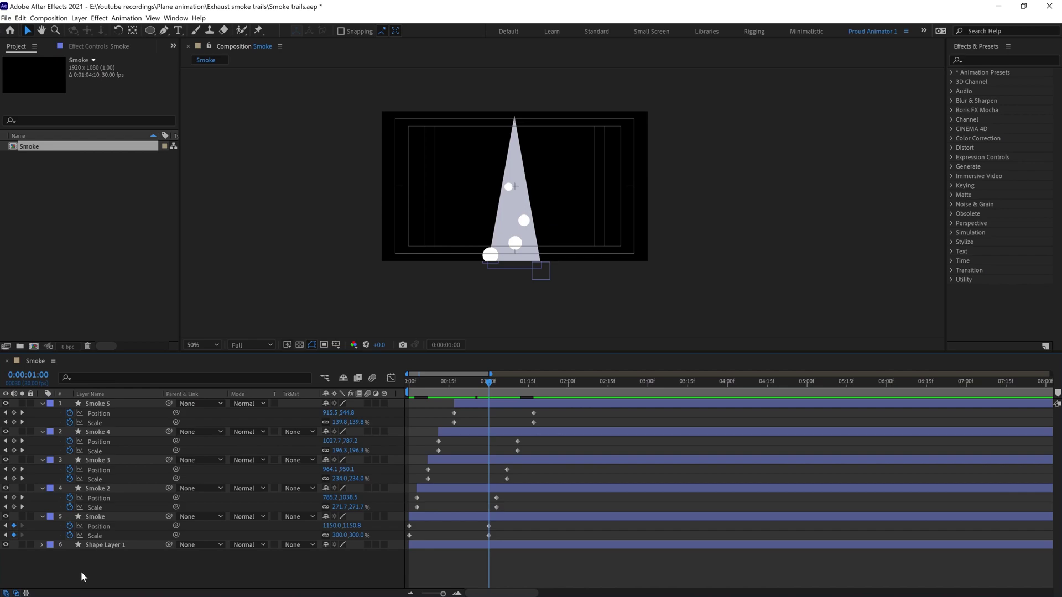
left_click(69, 526, "alt")
type("loo")
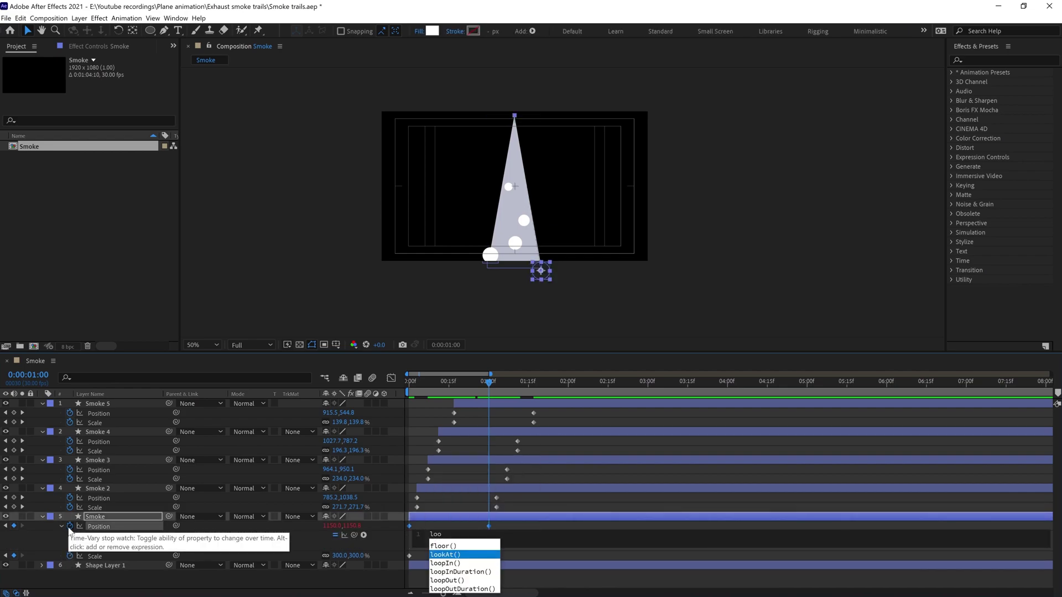
type("pIn()+lo")
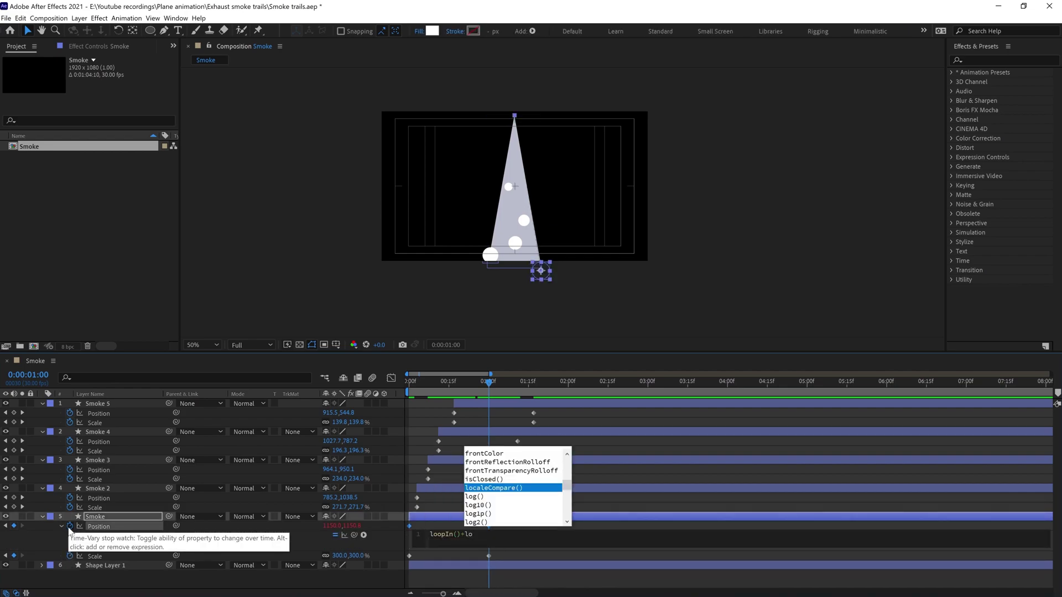
type("opOut()-")
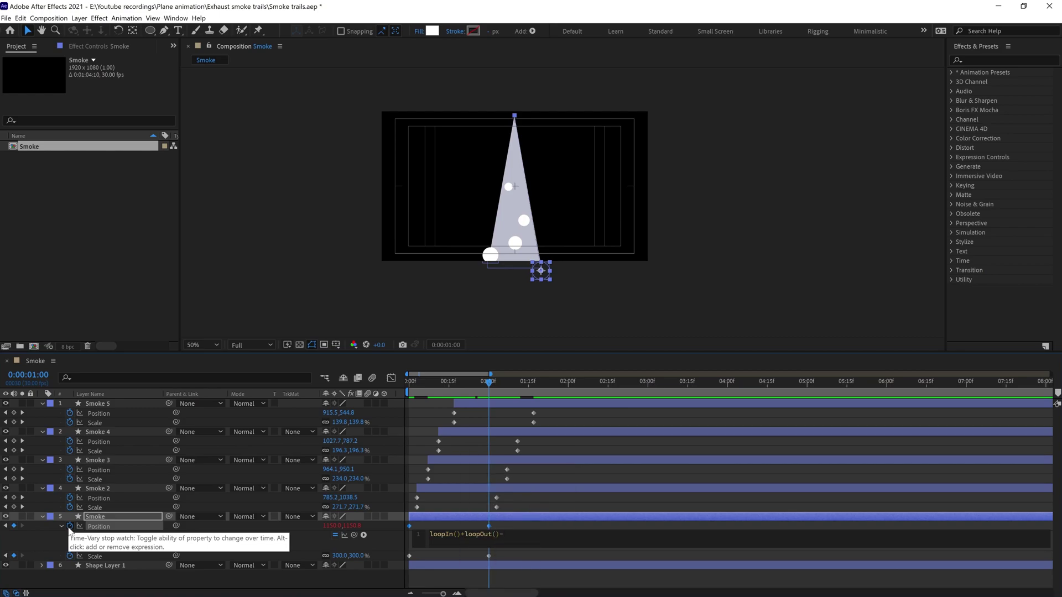
type("value;")
key("ctrl+a")
key("ctrl+c")
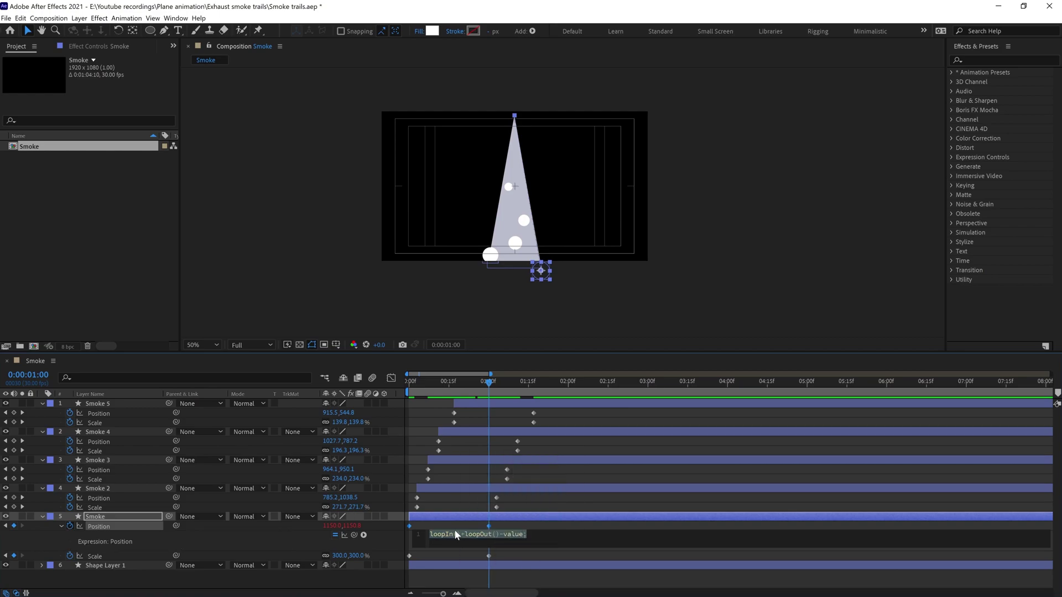
left_click(69, 556, "alt")
key("ctrl+v")
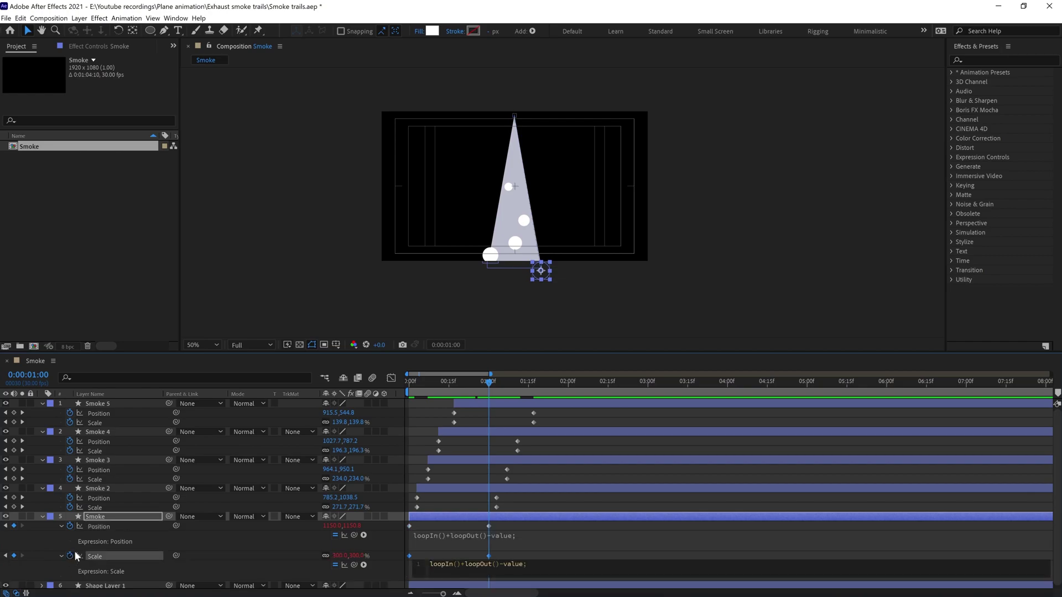
- Apply the same loop expression to Scale and Position of the Smoke 2 and Smoke 3 layers
left_click(69, 506, "alt")
key("ctrl+v")
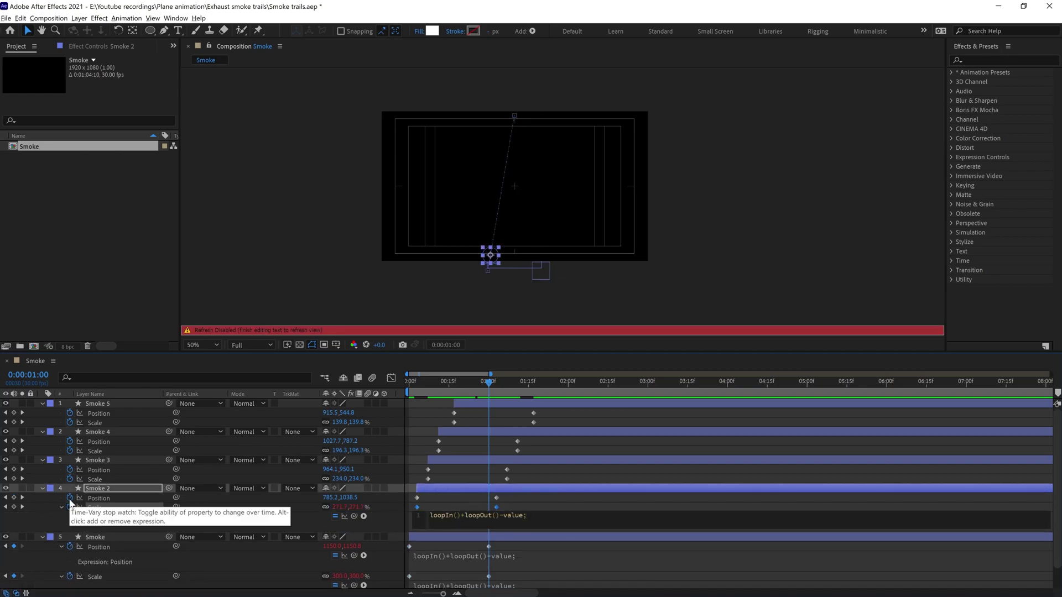
left_click(70, 497, "alt")
key("ctrl+v")
left_click(69, 479, "alt")
key("ctrl+v")
left_click(70, 470, "alt")
key("ctrl+v")
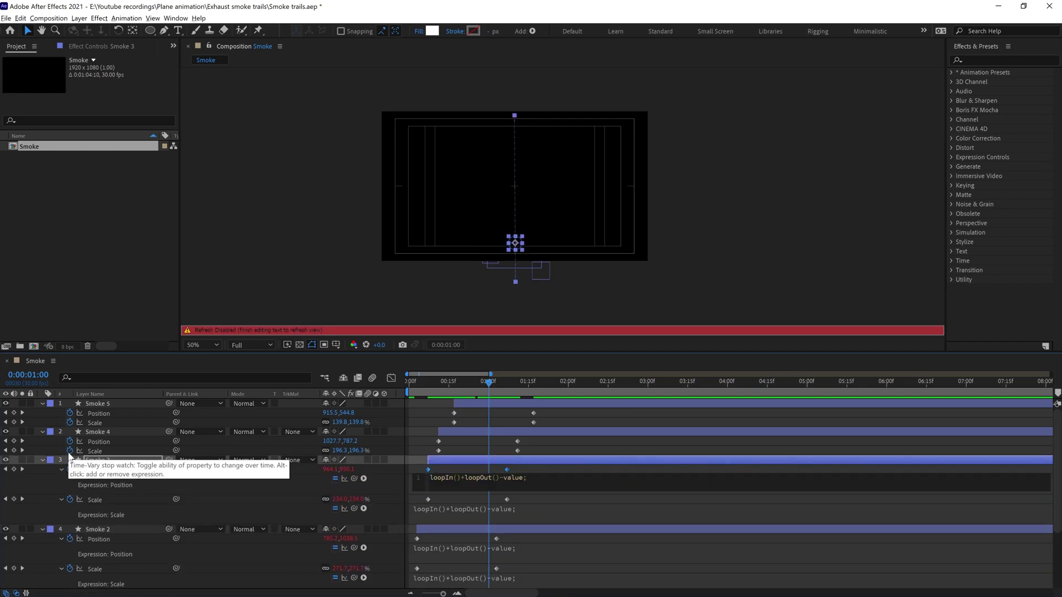
- Apply the loop expression to Scale and Position of Smoke 4 and Smoke 5, and collapse the expression rows
left_click(70, 450, "alt")
key("ctrl+v")
left_click(69, 441, "alt")
key("ctrl+v")
left_click(70, 422, "alt")
key("ctrl+v")
left_click(70, 413, "alt")
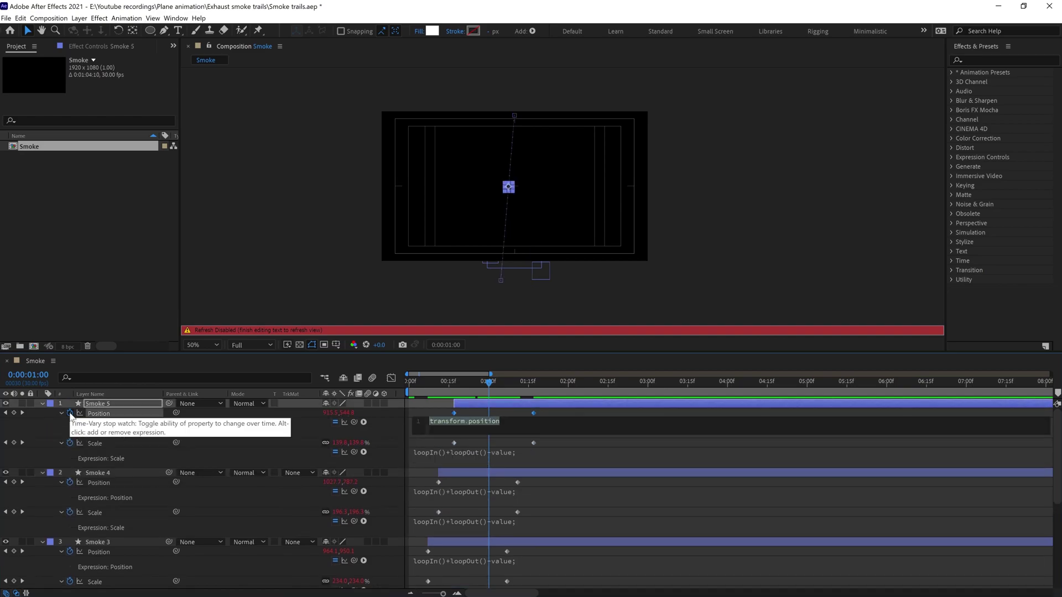
key("ctrl+v")
scroll(633, 457, "down", 3)
left_click(591, 452)
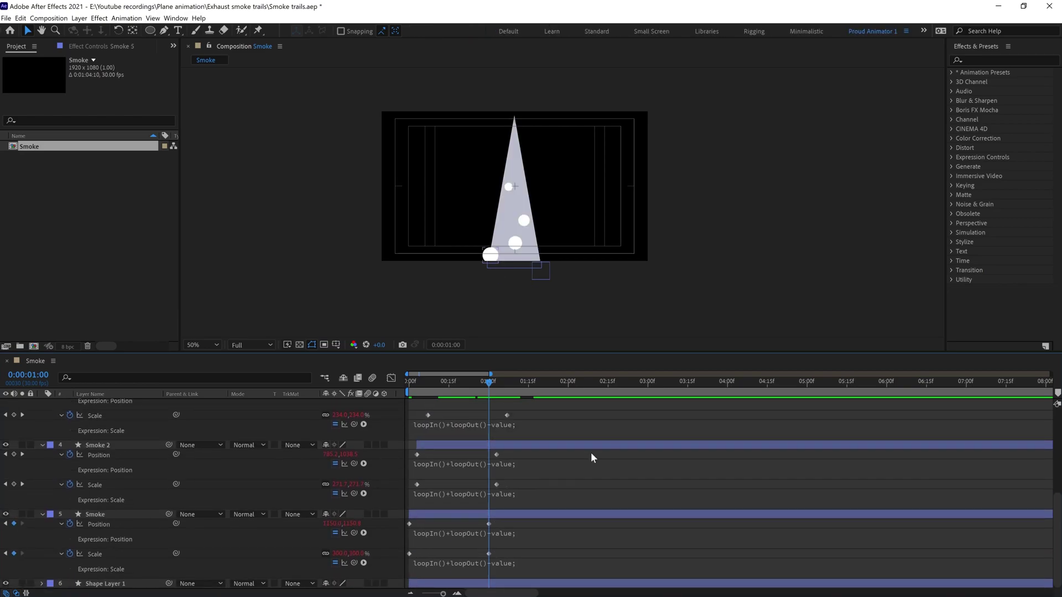
key("u")
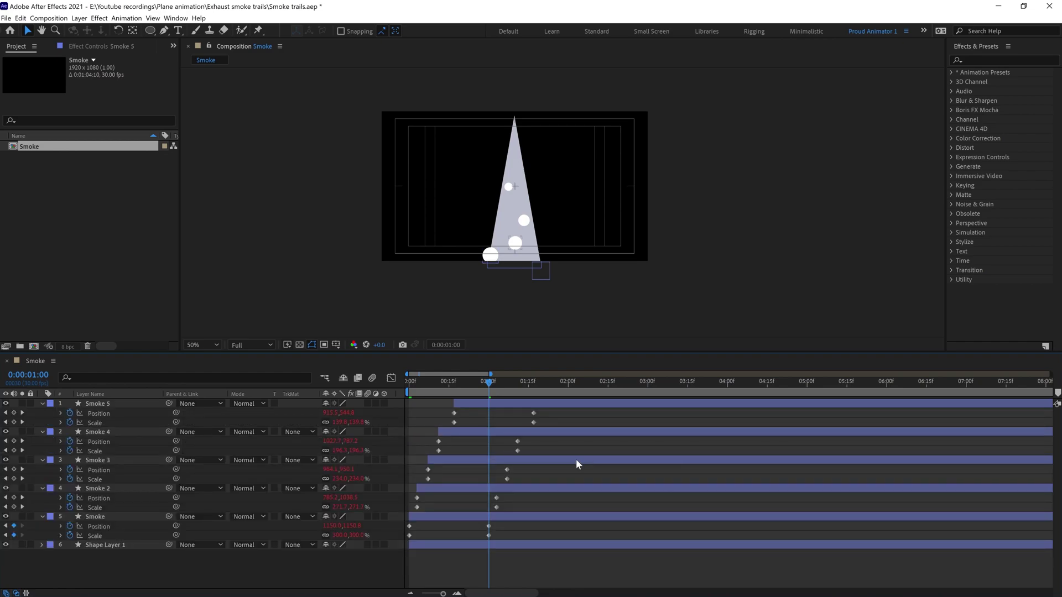
- Set the ending Scale keyframes of all five Smoke layers to 500%
left_click_drag(553, 412, 485, 549)
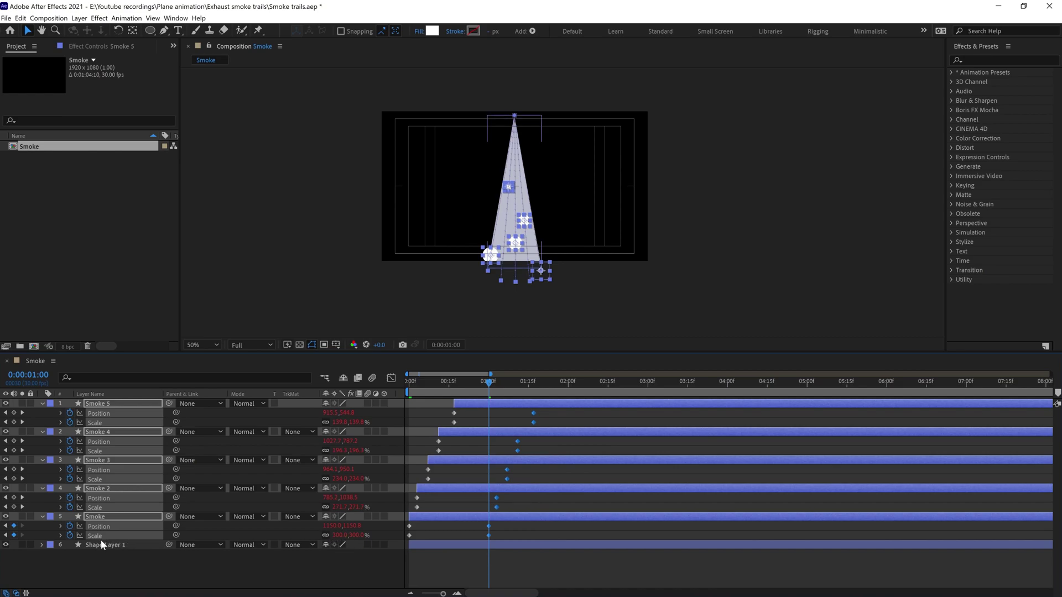
left_click(339, 534)
type("500")
key("Return")
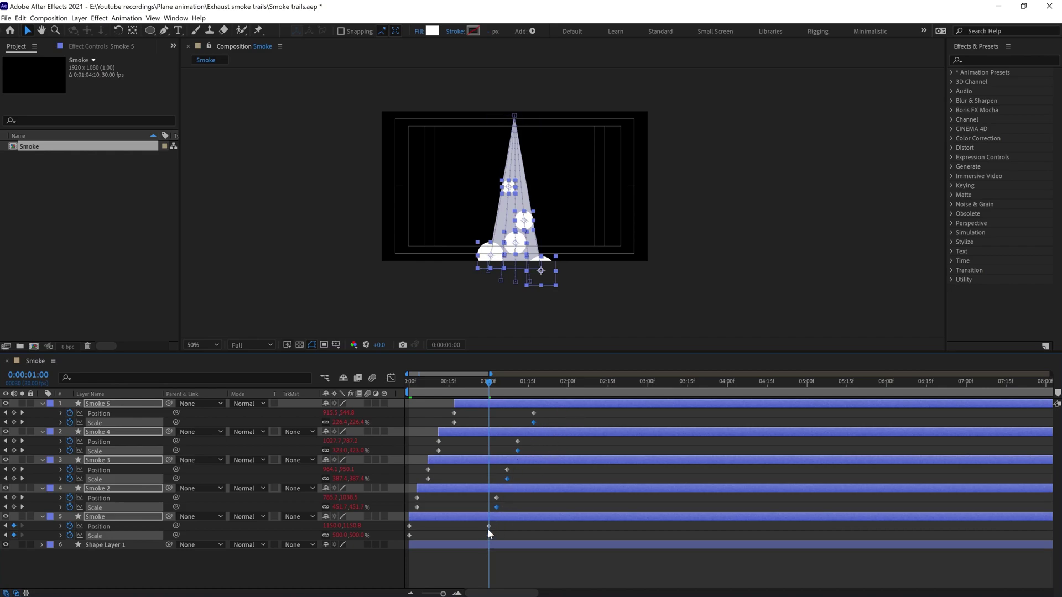
- Extend the start of all five Smoke layers back to 0:00:00:00 while keeping their keyframes staggered
mouse_move(489, 532)
left_click_drag(453, 382, 380, 383)
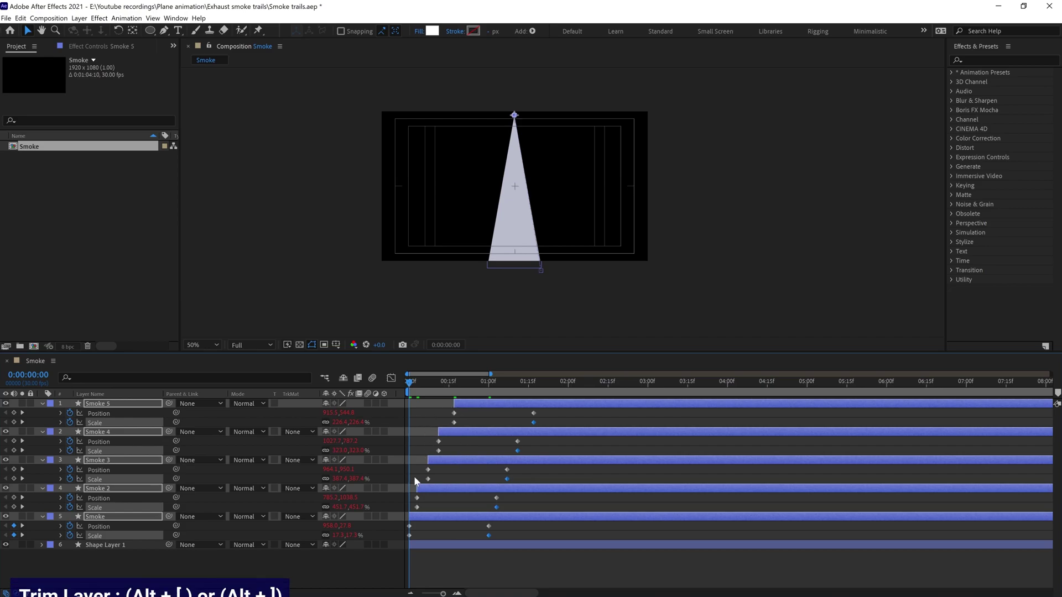
key("alt+[")
left_click(437, 418)
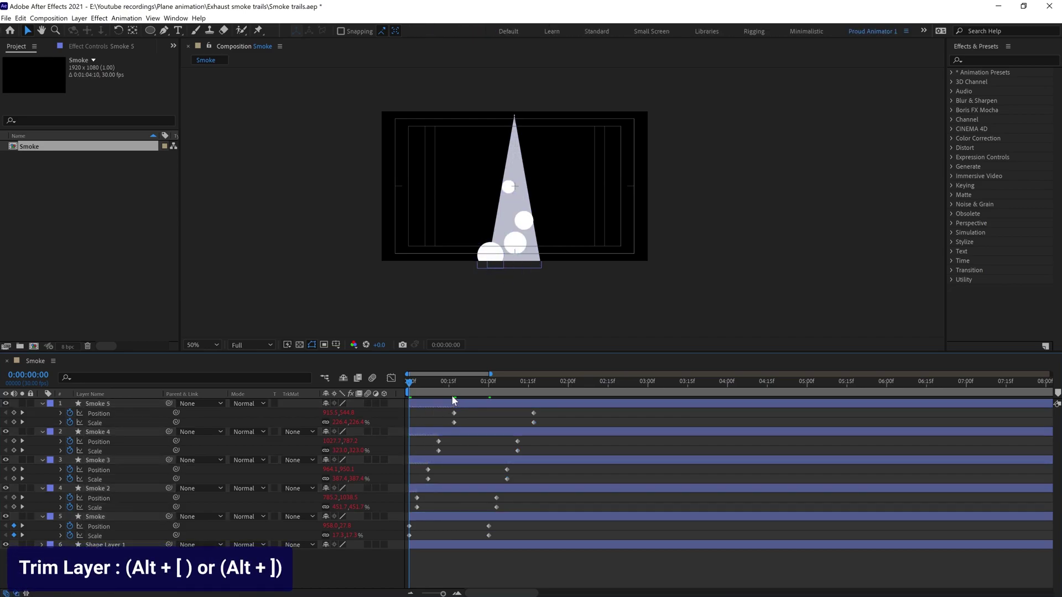
- Duplicate the five Smoke layers and shift the copies about 4 frames later in the timeline
left_click(528, 407)
left_click(456, 516, "shift")
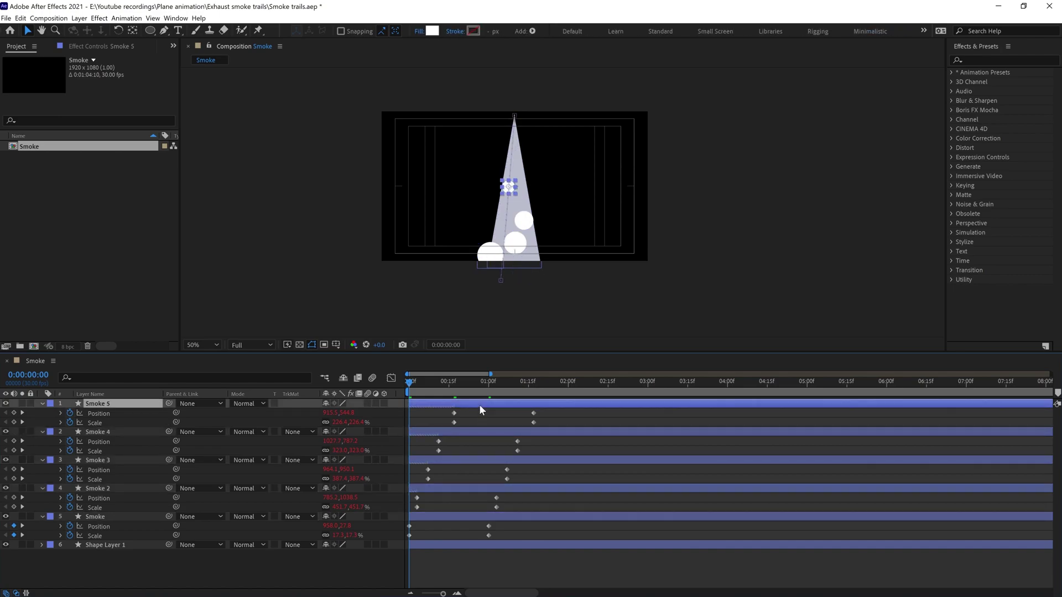
key("ctrl+d")
key("u")
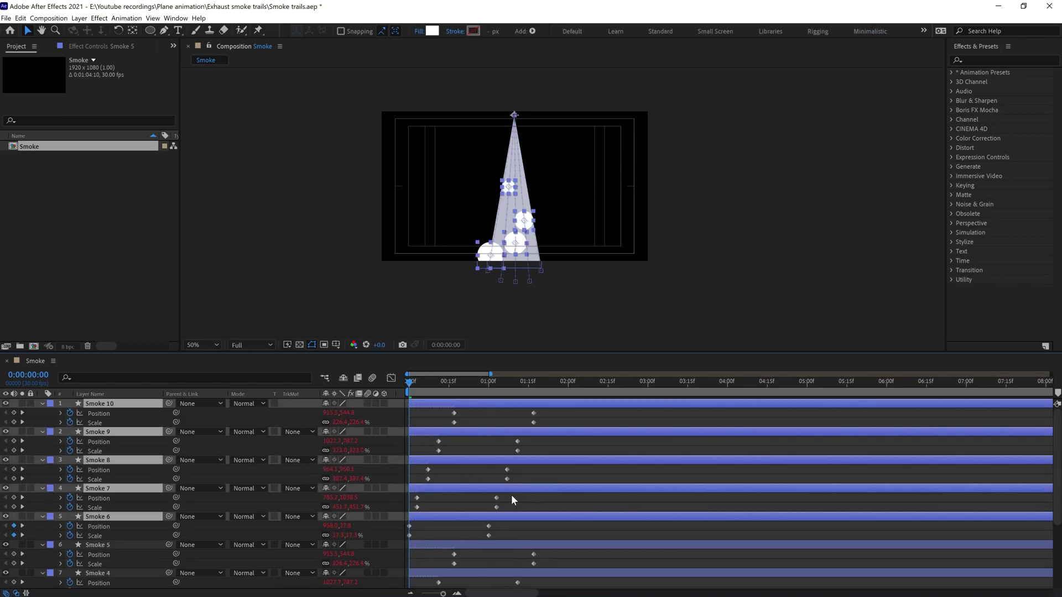
scroll(508, 491, "down", 3)
scroll(492, 487, "up", 2)
mouse_move(487, 486)
left_mouse_down()
mouse_move(464, 485)
mouse_move(497, 484)
left_mouse_up()
- Create two more sets of five duplicated Smoke layers, starting at about 8 and 18 frames
left_click(488, 389)
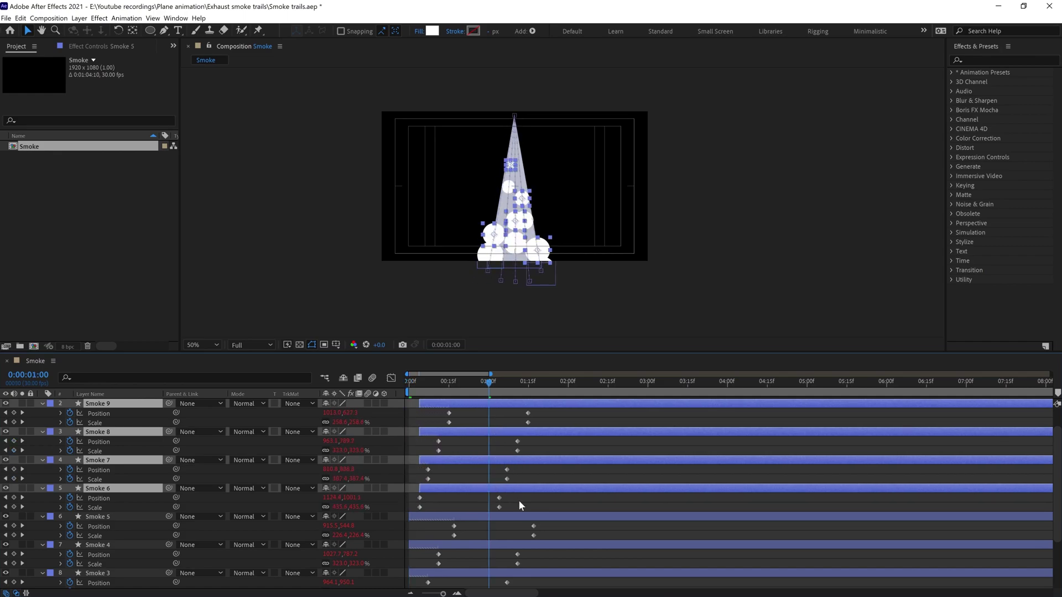
scroll(519, 500, "down", 1)
scroll(518, 500, "up", 2)
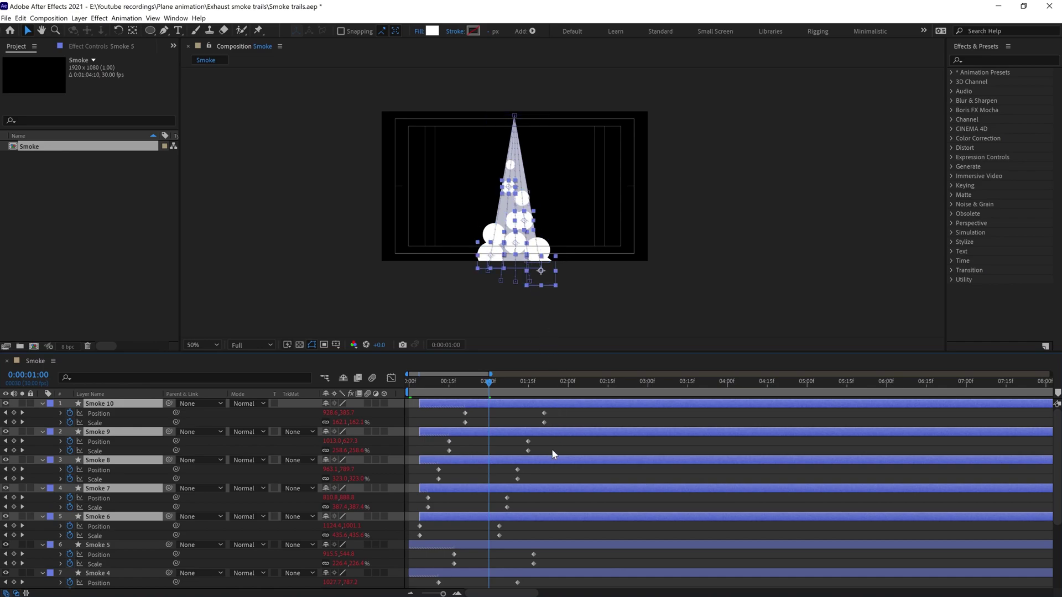
key("ctrl+d")
left_click_drag(509, 439, 544, 437)
key("ctrl+d")
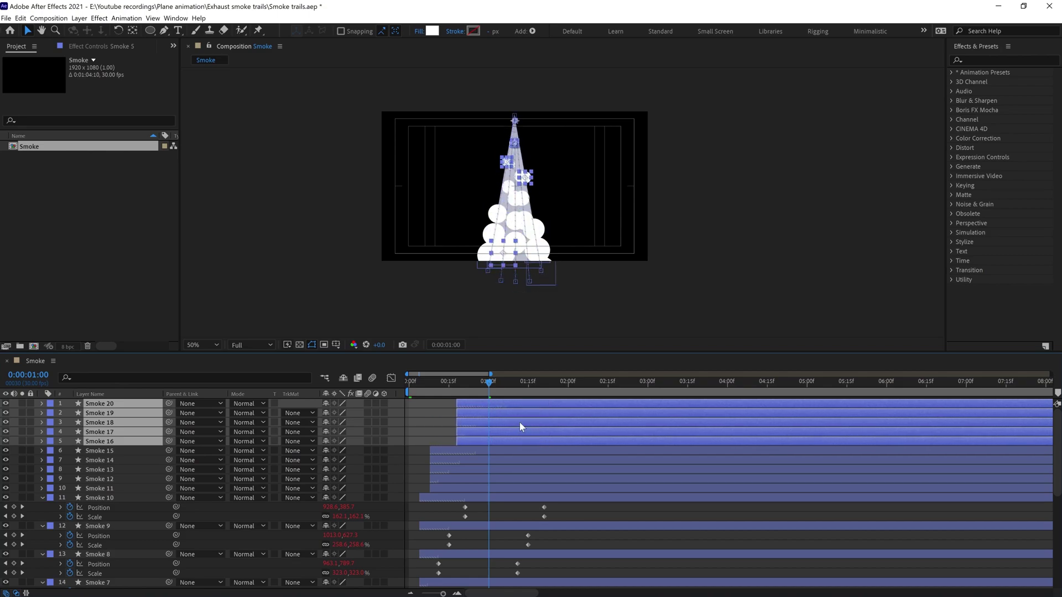
- Duplicate further Smoke layers up to Smoke 28, offsetting the new groups to start at about 11 and 21 frames
left_click(446, 420)
left_click(487, 404)
left_click(523, 470, "shift")
key("ctrl+d")
left_click_drag(490, 459, 496, 434)
key("F2")
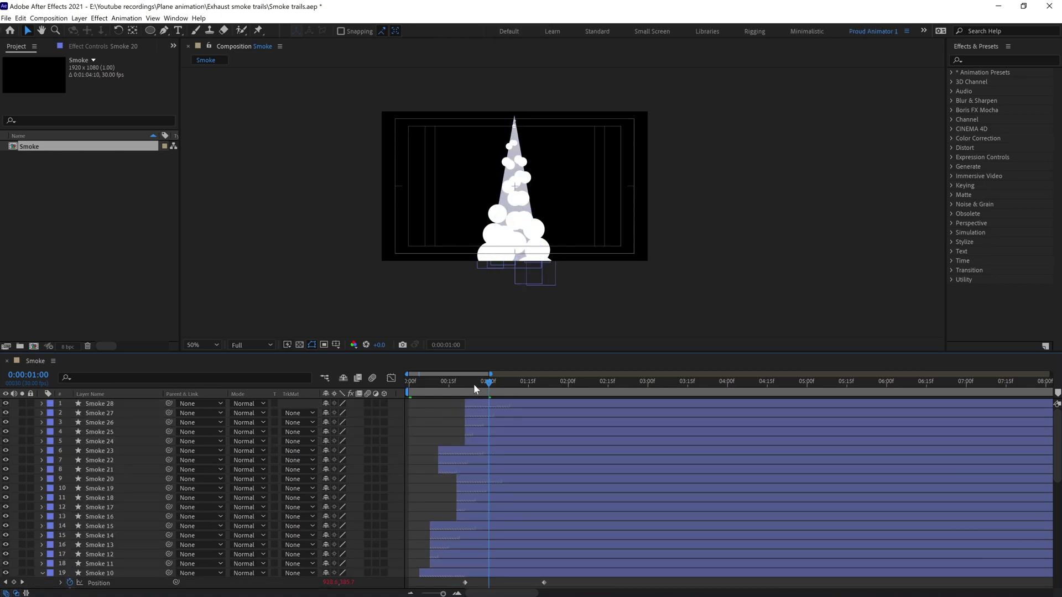
- Extend the start of every layer in the composition back to 0:00:00:00
key("Home")
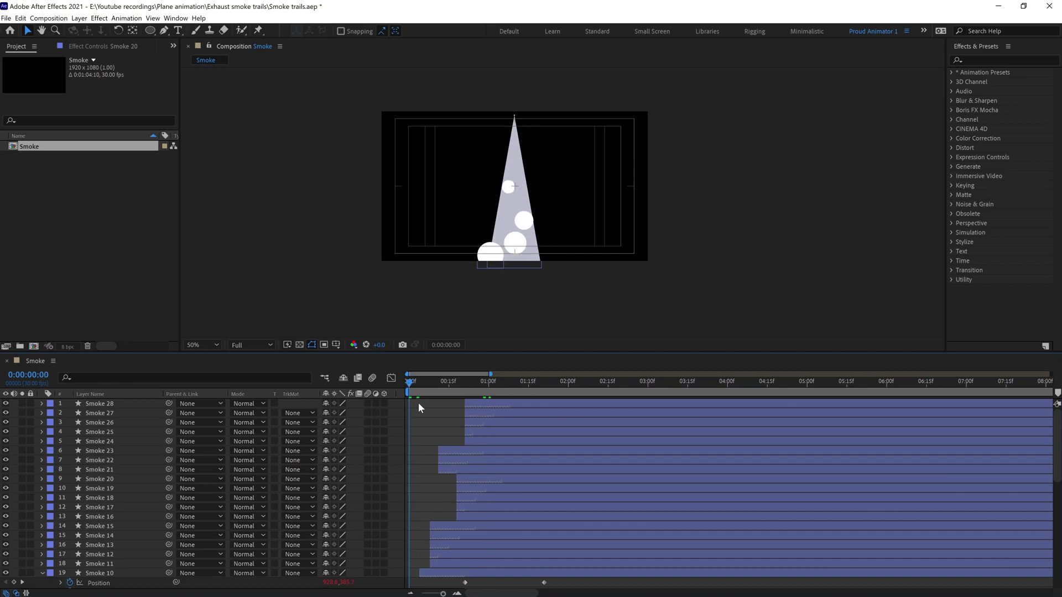
key("ctrl+a")
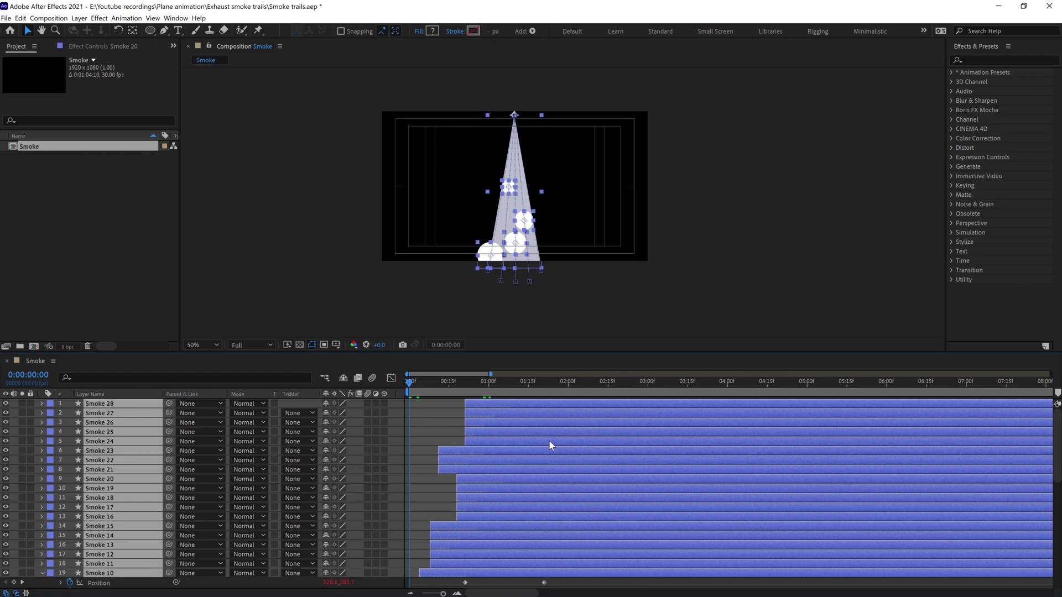
key("alt+bracketleft")
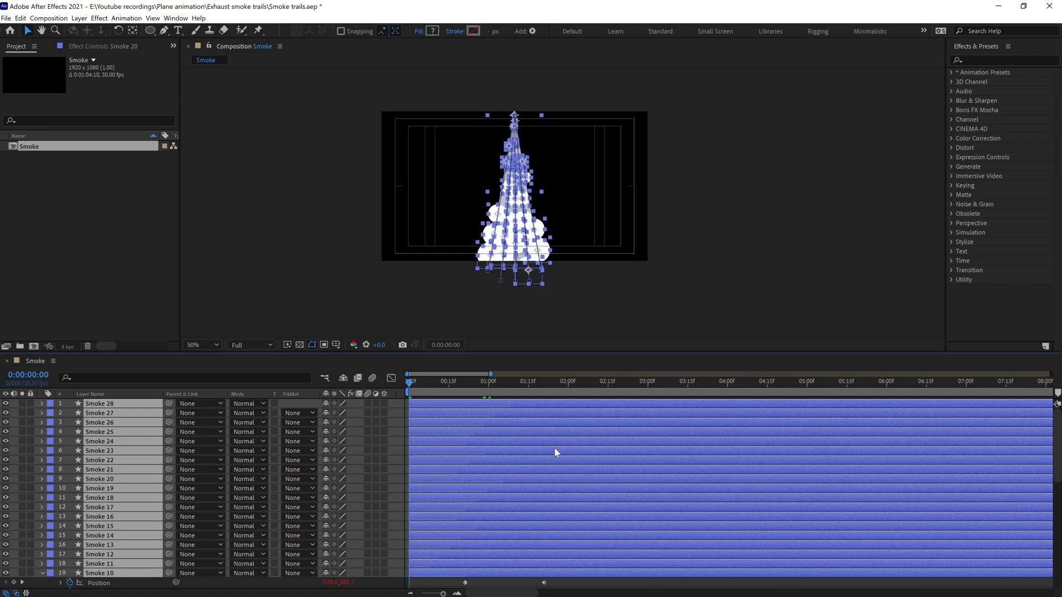
key("F2")
key("u")
key("u")
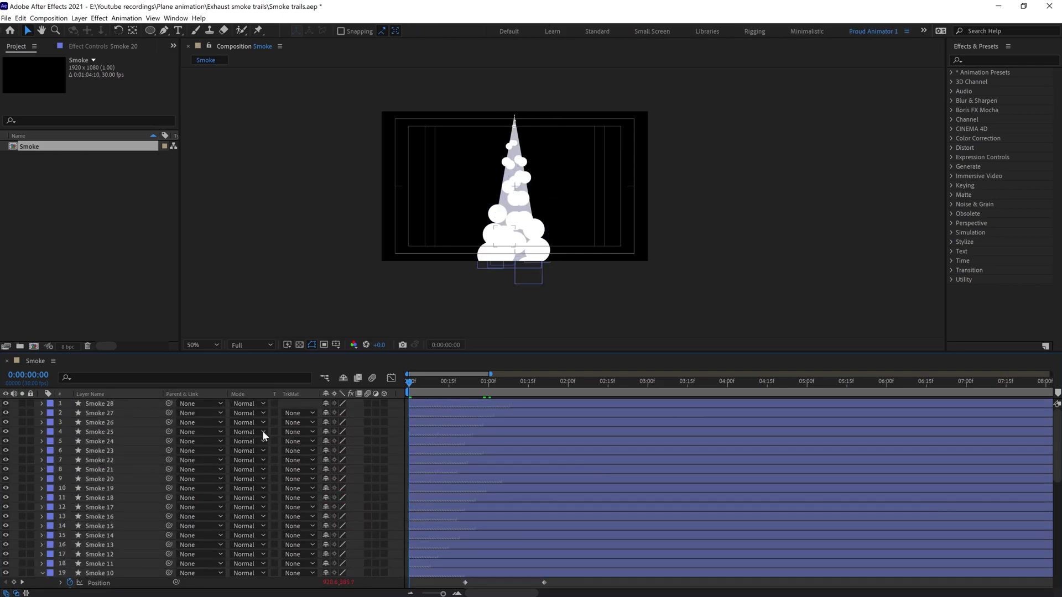
- Add an adjustment layer above the Smoke layers and rename it Effect
scroll(476, 491, "down", 5)
right_click(576, 412)
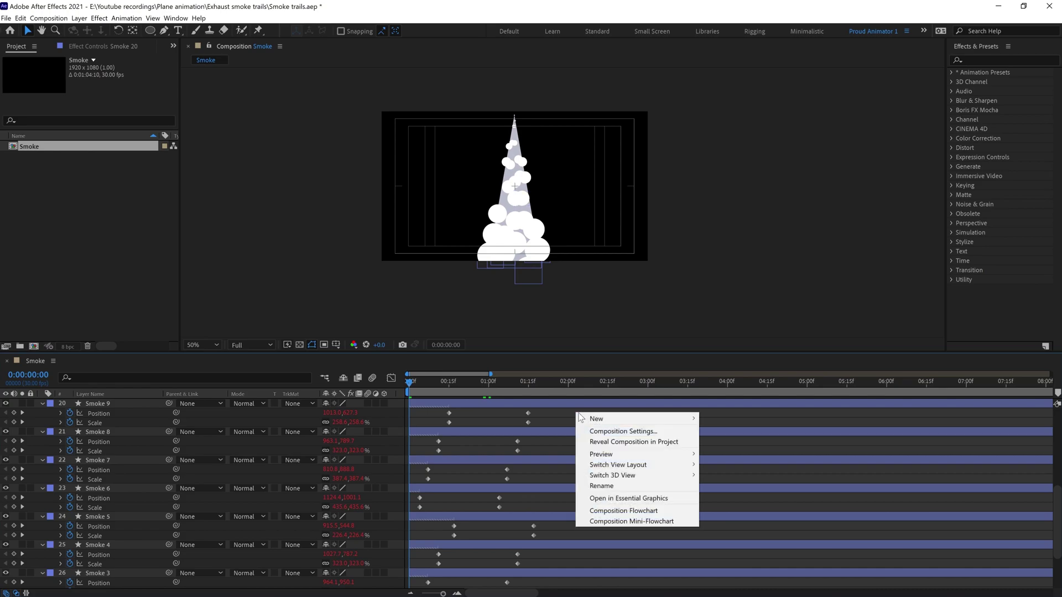
mouse_move(600, 419)
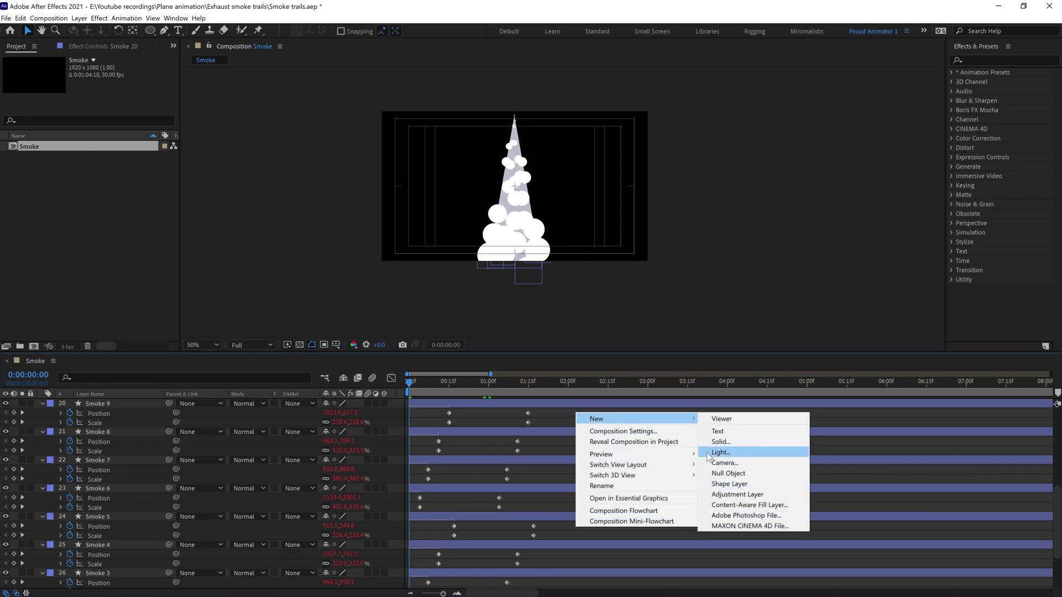
left_click(738, 495)
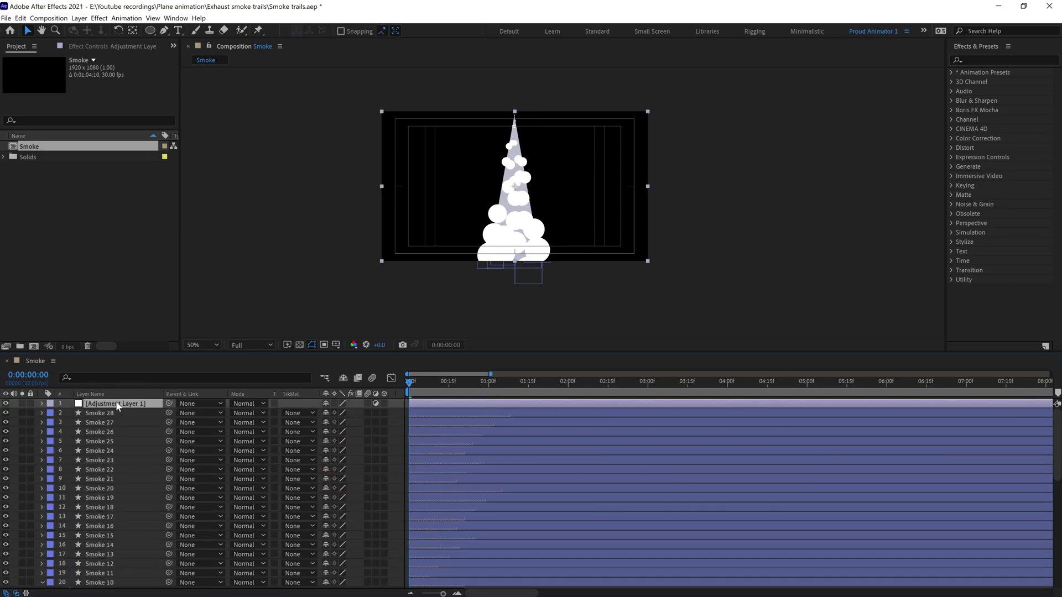
key("Return")
type("Effect")
key("Return")
- Apply Roughen Edges to the Effect layer and set its Border to 15
key("ctrl+space")
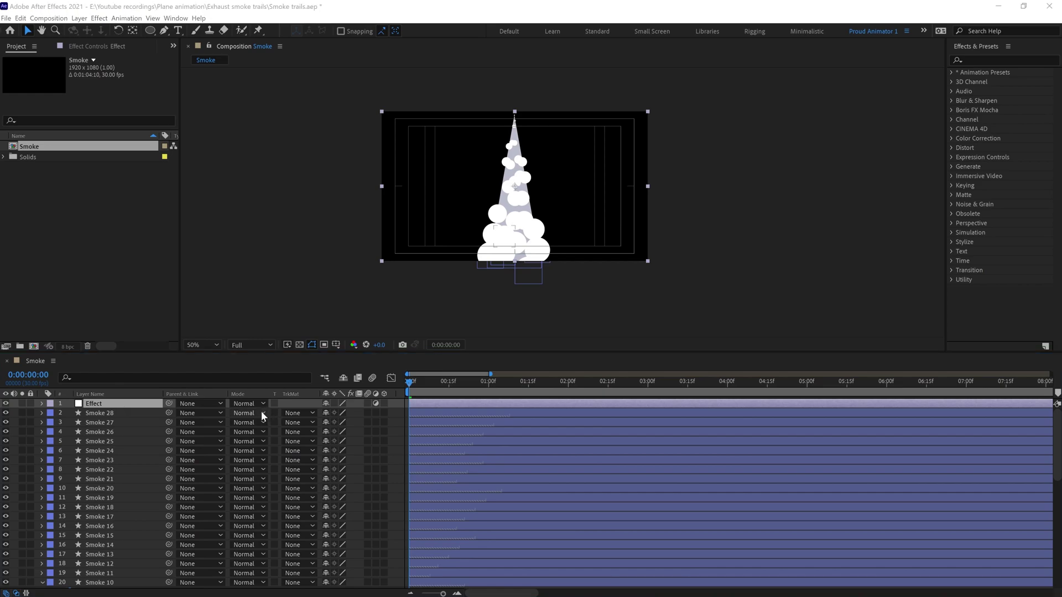
left_click(987, 58)
type("rou")
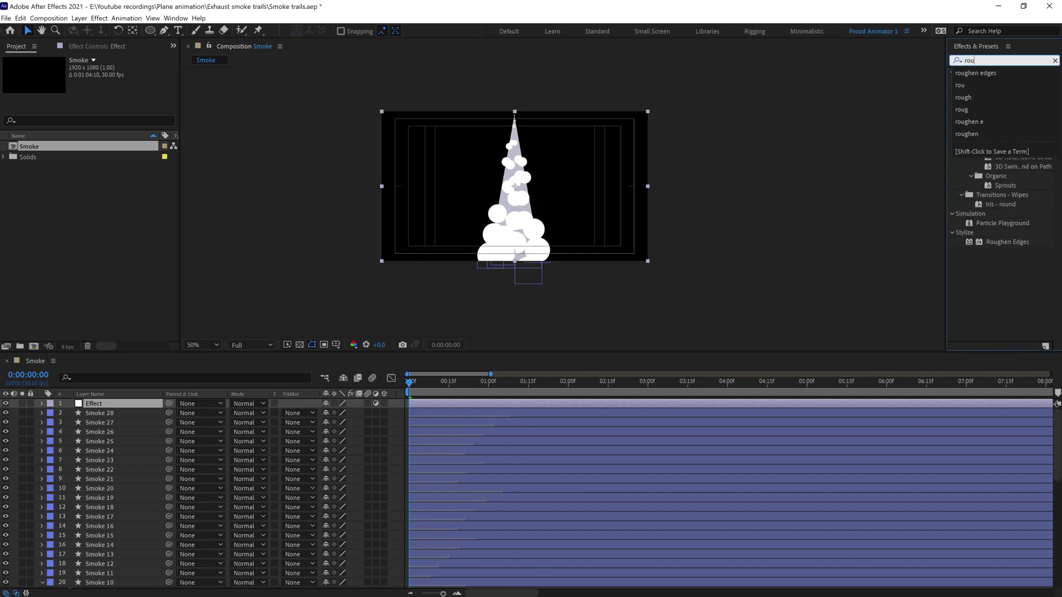
type("gh")
double_click(1006, 83)
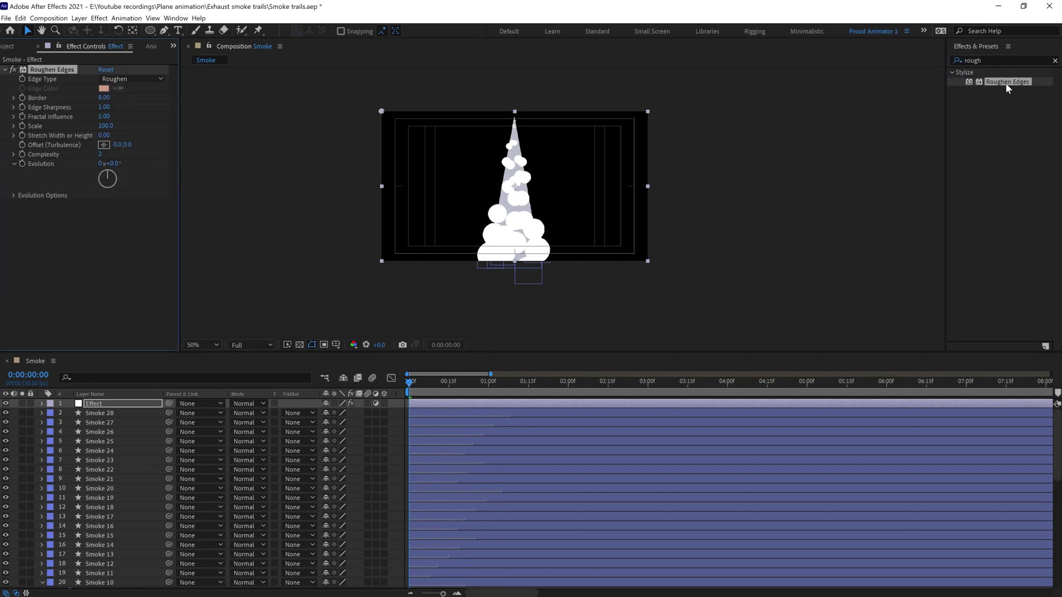
left_click(104, 98)
type("15")
key("Return")
- Drive the Roughen Edges Evolution with the expression time*1000 and preview the animation from the start
left_click(21, 164, "alt")
type("time")
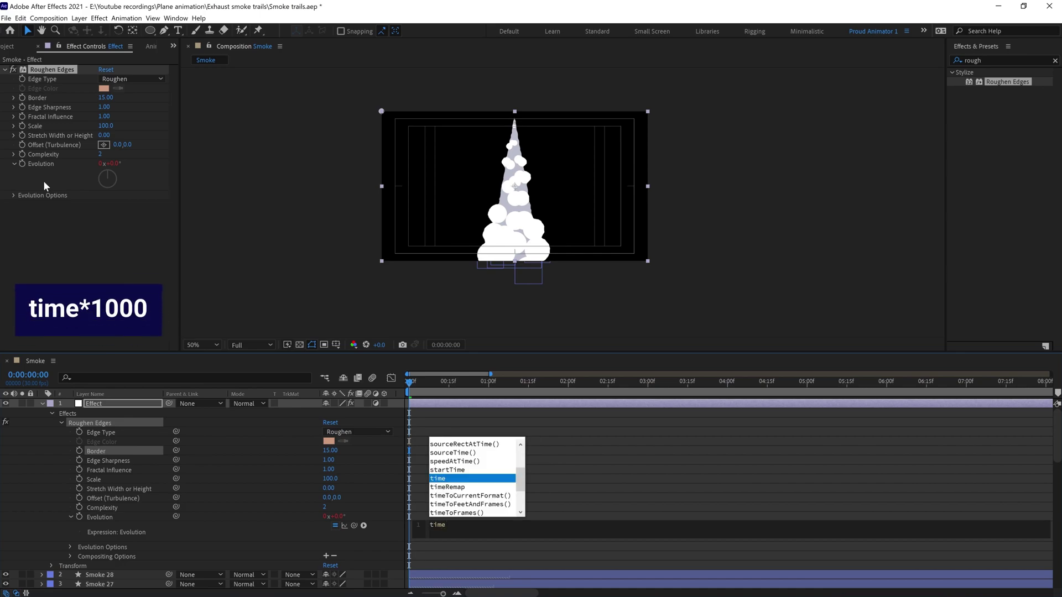
type("*1000")
key("KP_Enter")
left_click(584, 465)
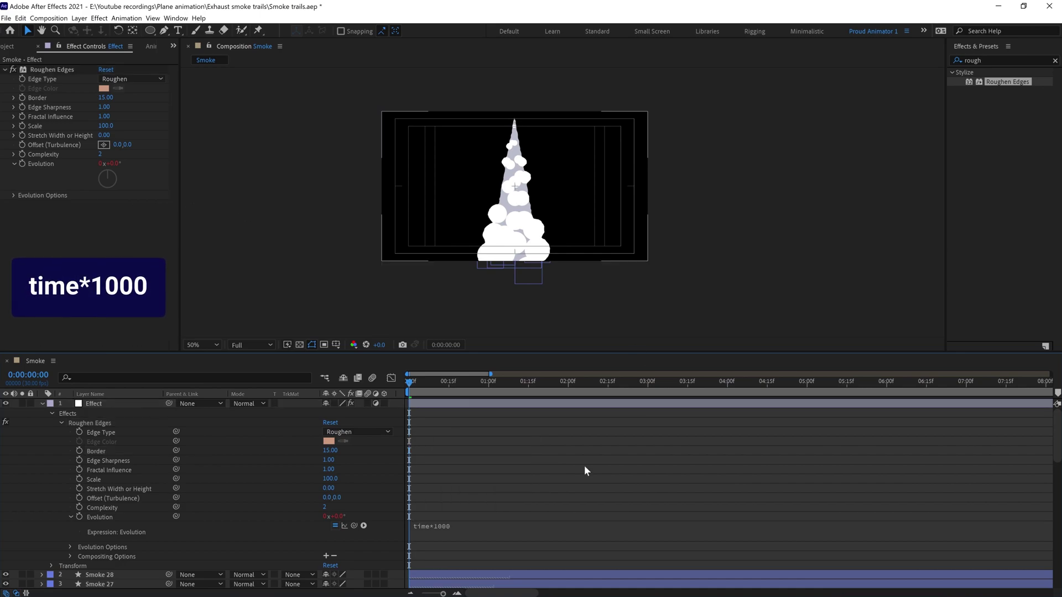
key("space")
key("space")
left_click_drag(418, 383, 396, 383)
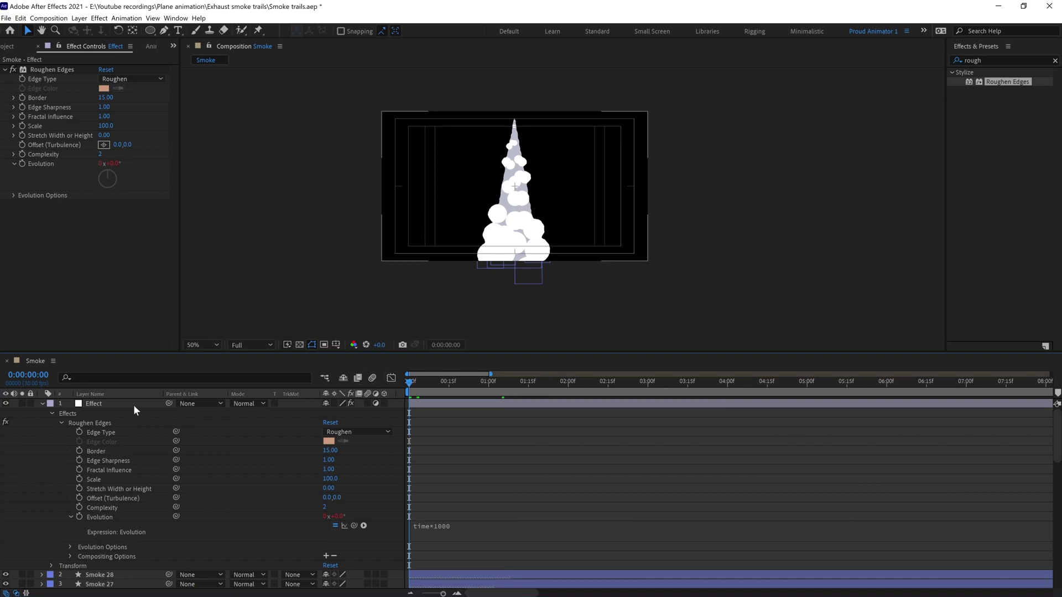
- Apply Gaussian Blur (Legacy) to the Effect layer and set its Blurriness to 20
left_click(111, 404)
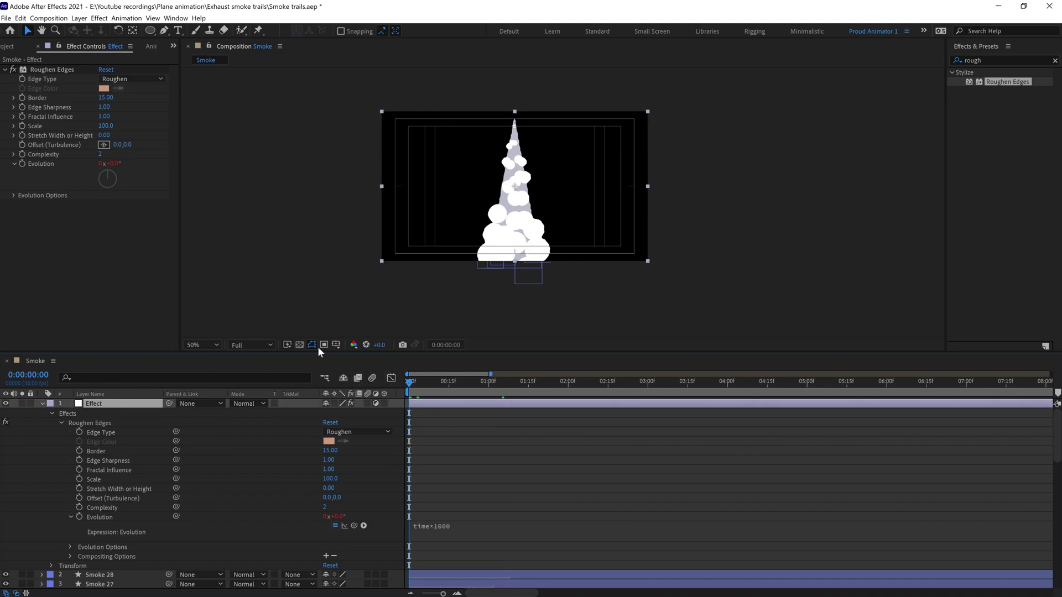
left_click(1055, 60)
left_click(1027, 62)
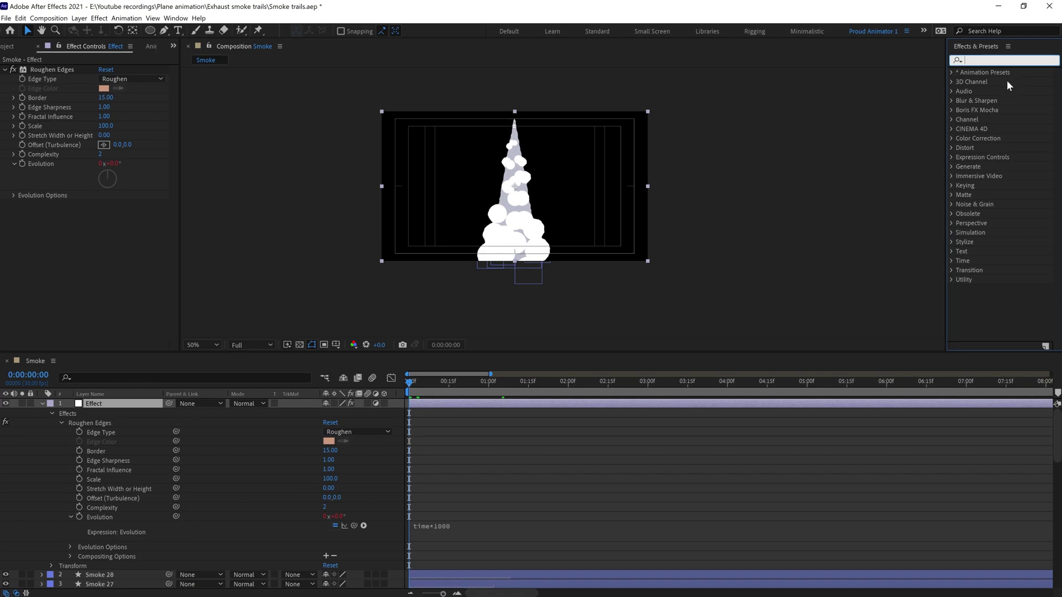
type("blur")
scroll(1027, 200, "down", 2)
scroll(1027, 200, "down", 1)
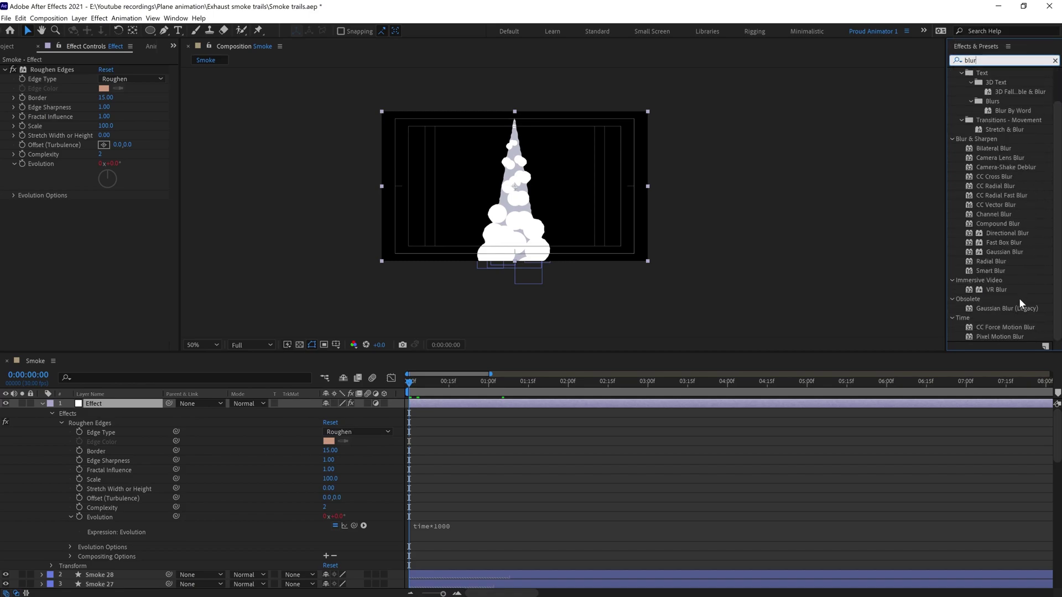
left_click(1000, 307)
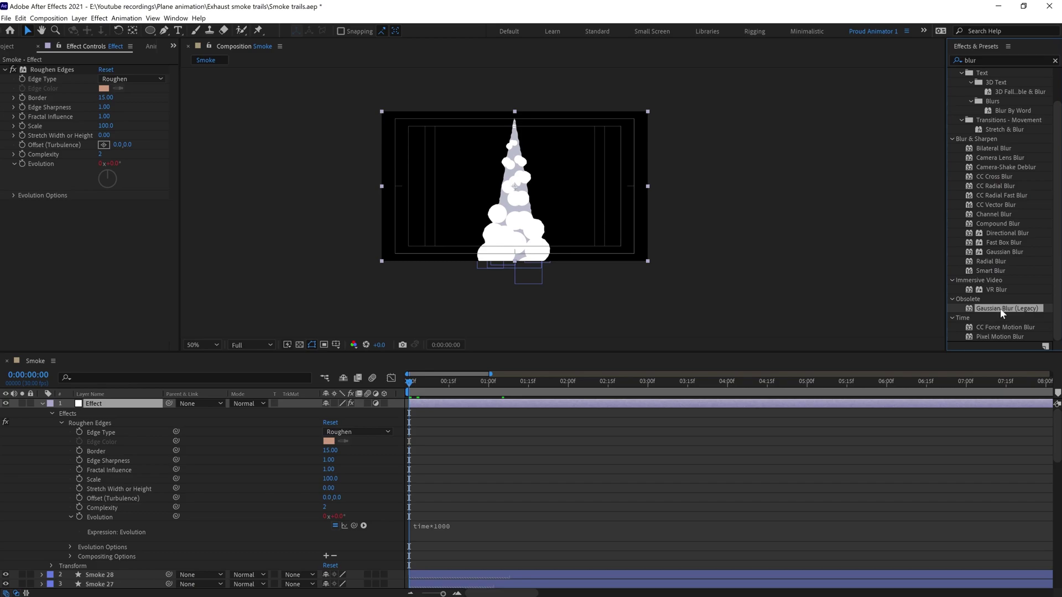
double_click(1000, 307)
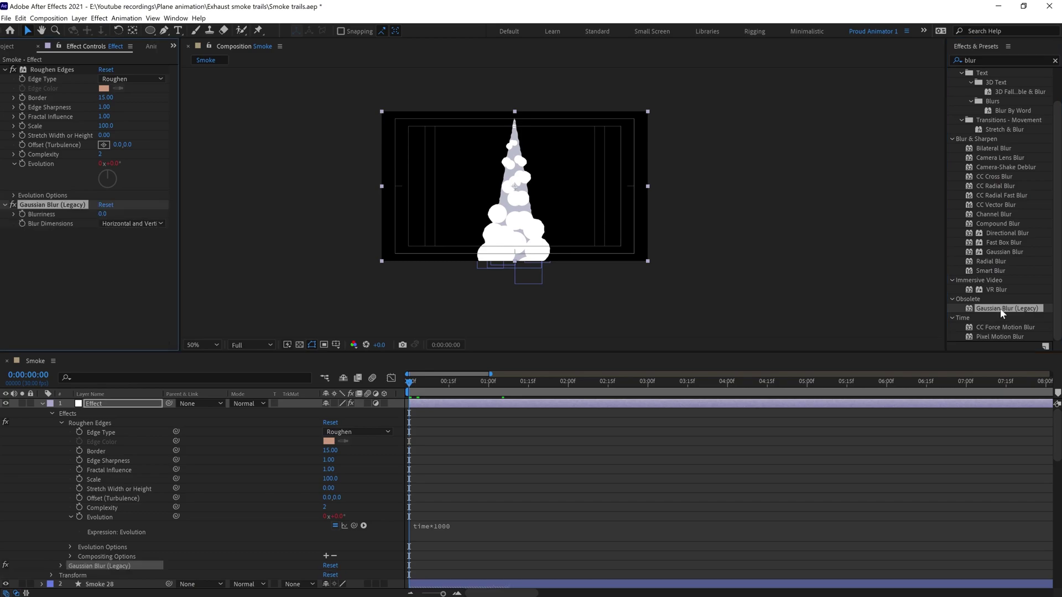
left_click(105, 214)
type("20")
key("Return")
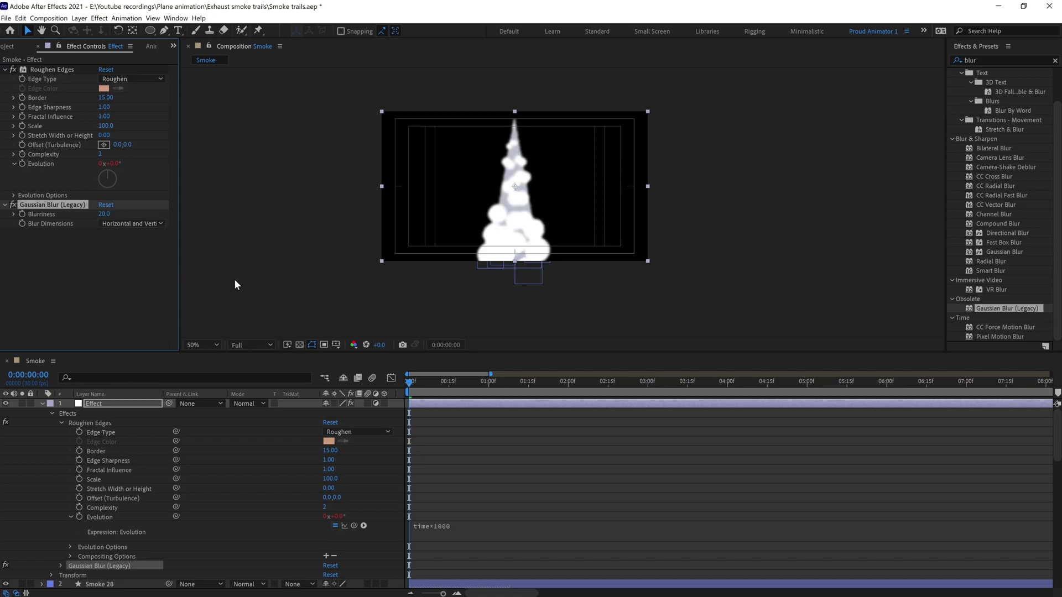
- Apply Matte Choker to the Effect layer and set Choke 1 to -10
left_click(1055, 62)
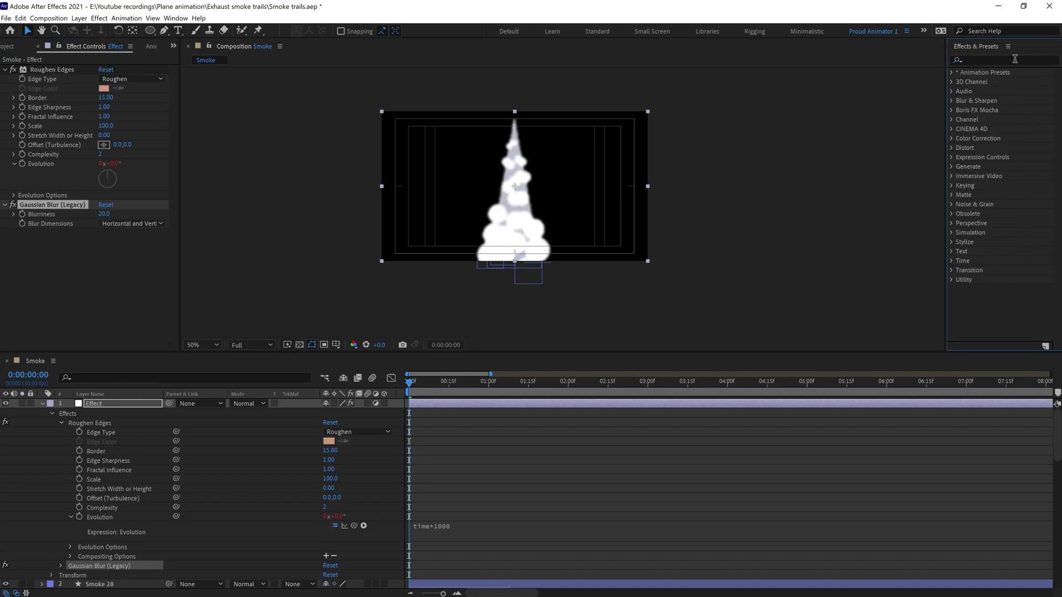
left_click(1015, 59)
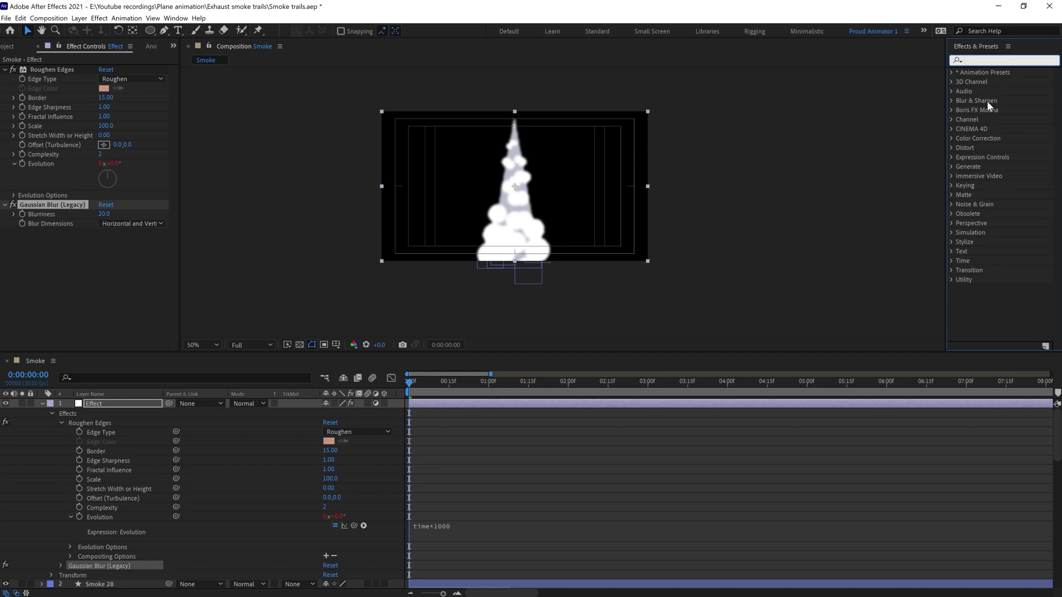
type("matt")
double_click(994, 166)
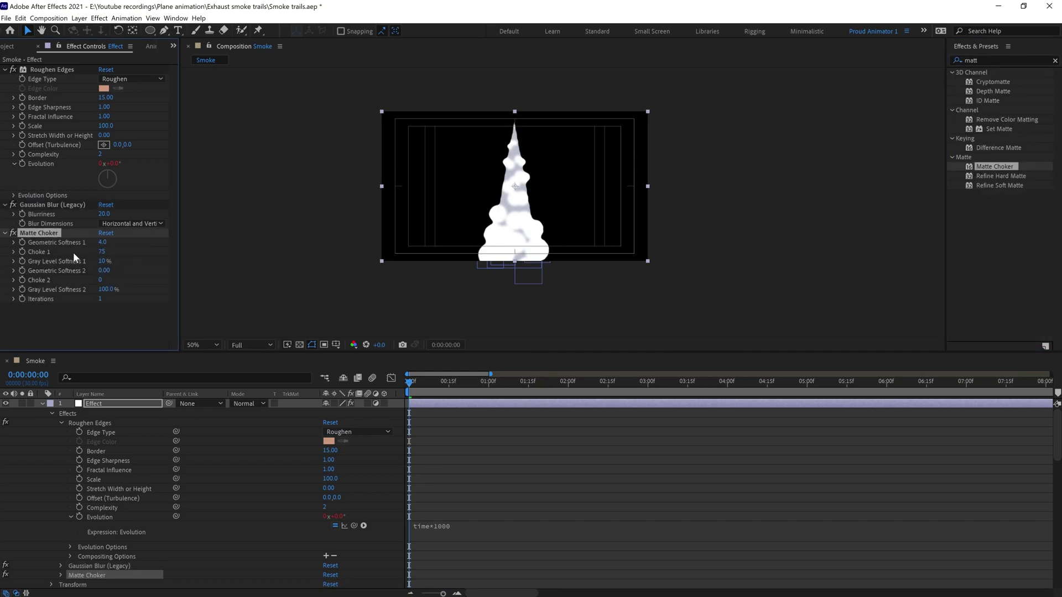
left_click(103, 252)
type("-10")
key("Return")
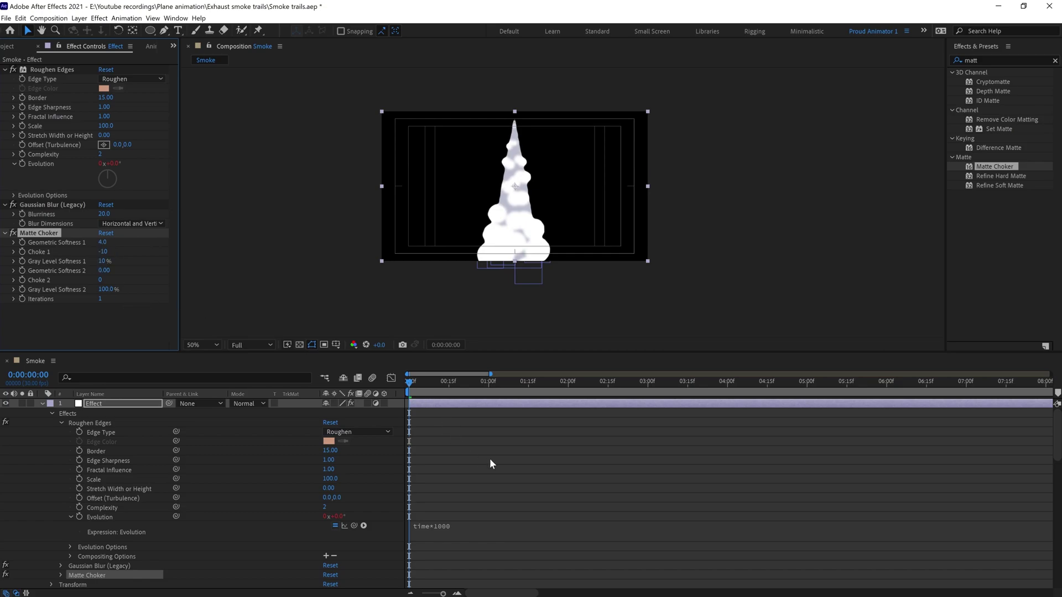
- Preview the smoke animation with the three effects and return the playhead to the start
key("space")
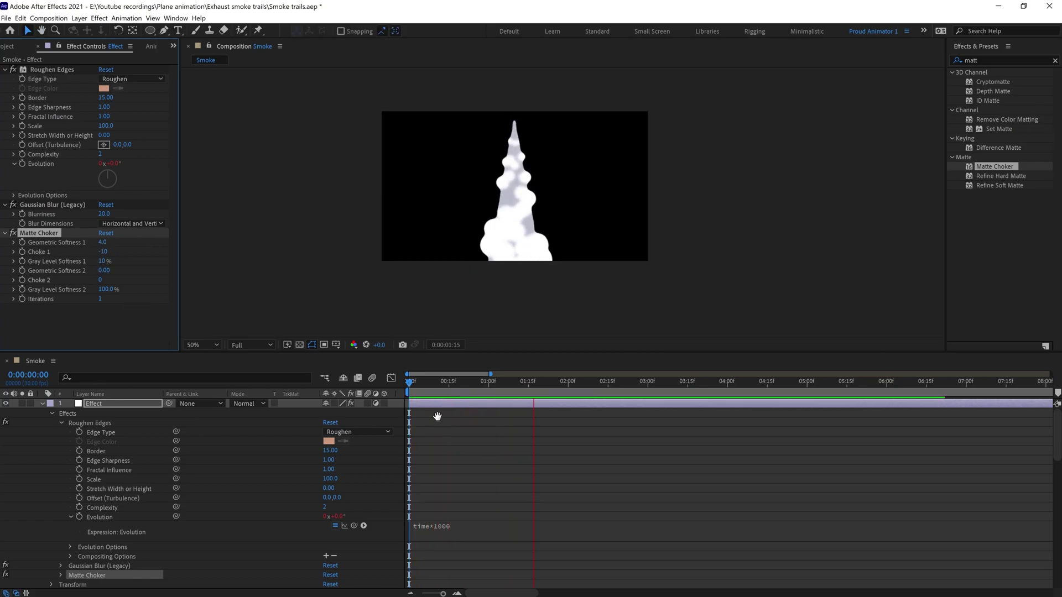
key("space")
left_click_drag(419, 383, 388, 383)
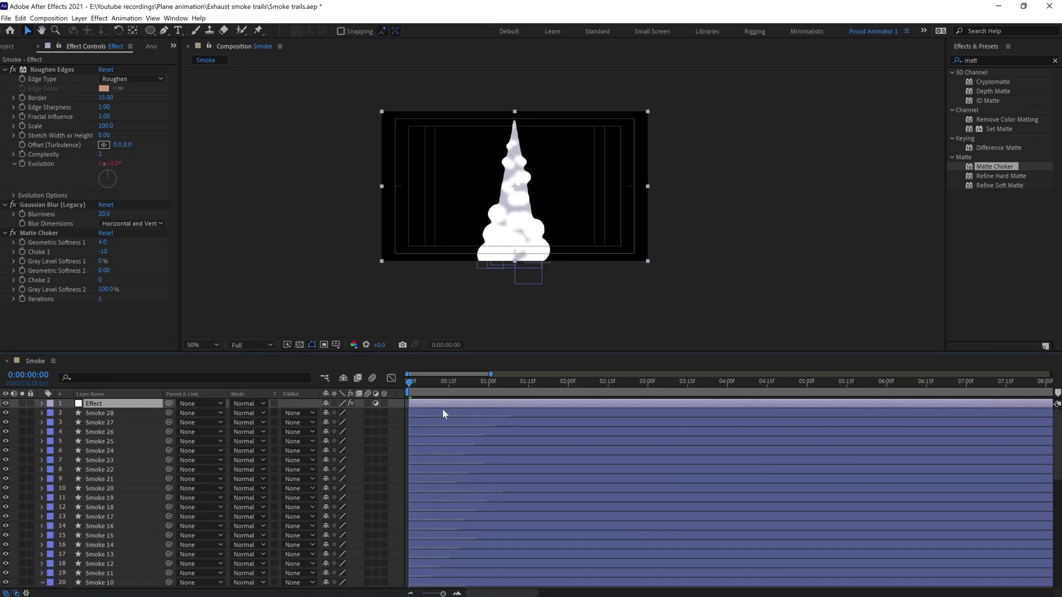
- Duplicate the Smoke 20 to Smoke 28 layers and shift the copies slightly earlier in time, previewing the denser smoke trail
left_click(118, 413)
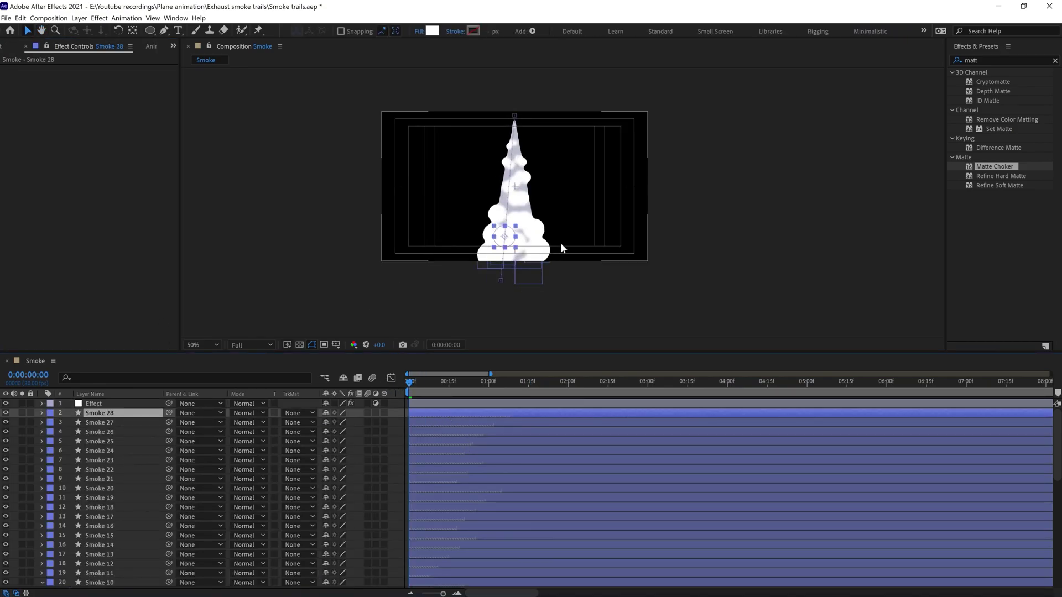
left_click(116, 490, "shift")
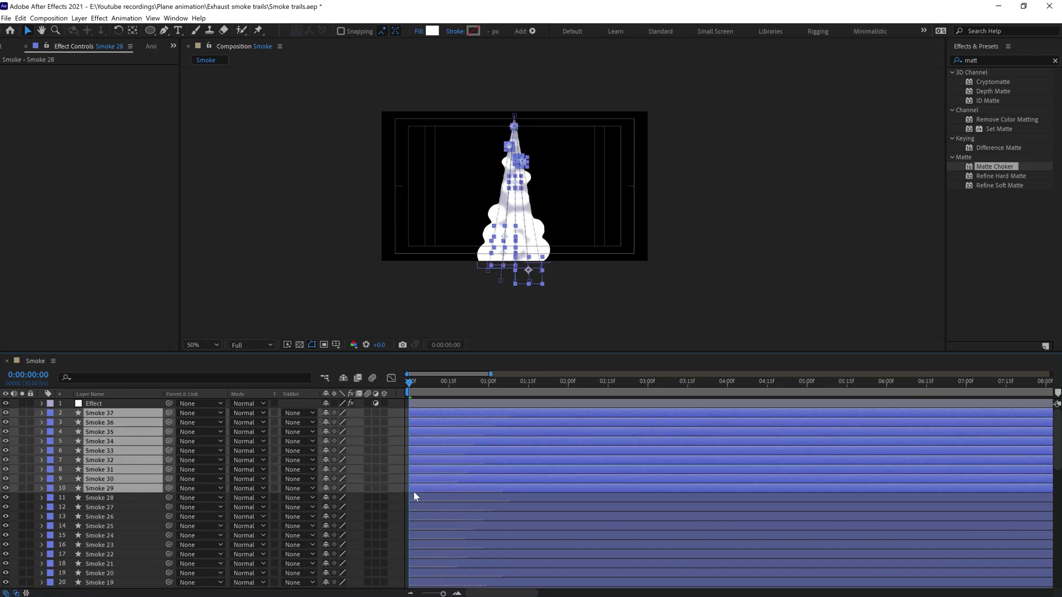
left_click_drag(426, 491, 410, 490)
key("space")
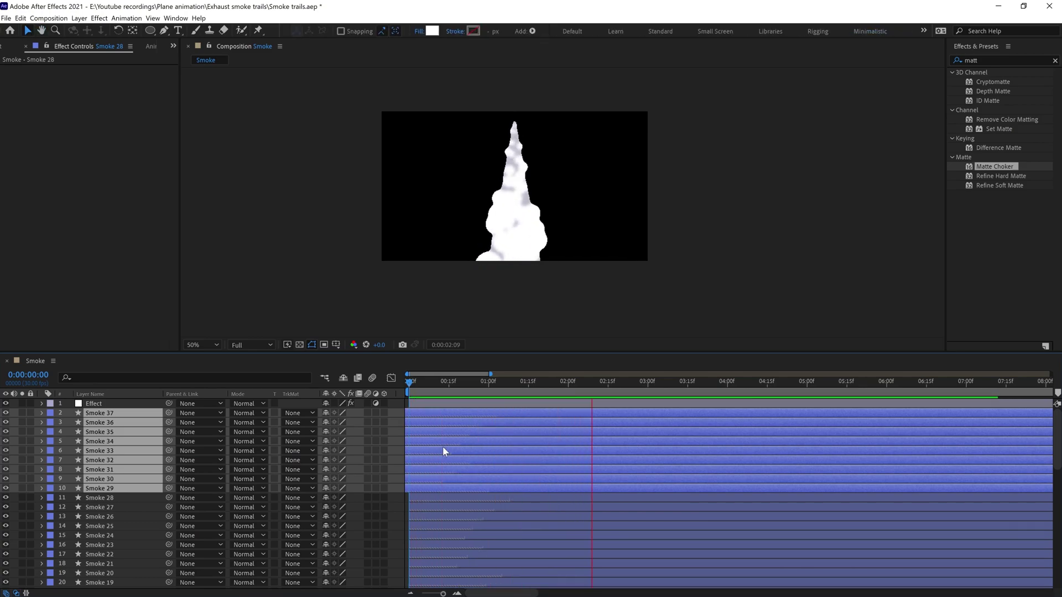
left_click(408, 382)
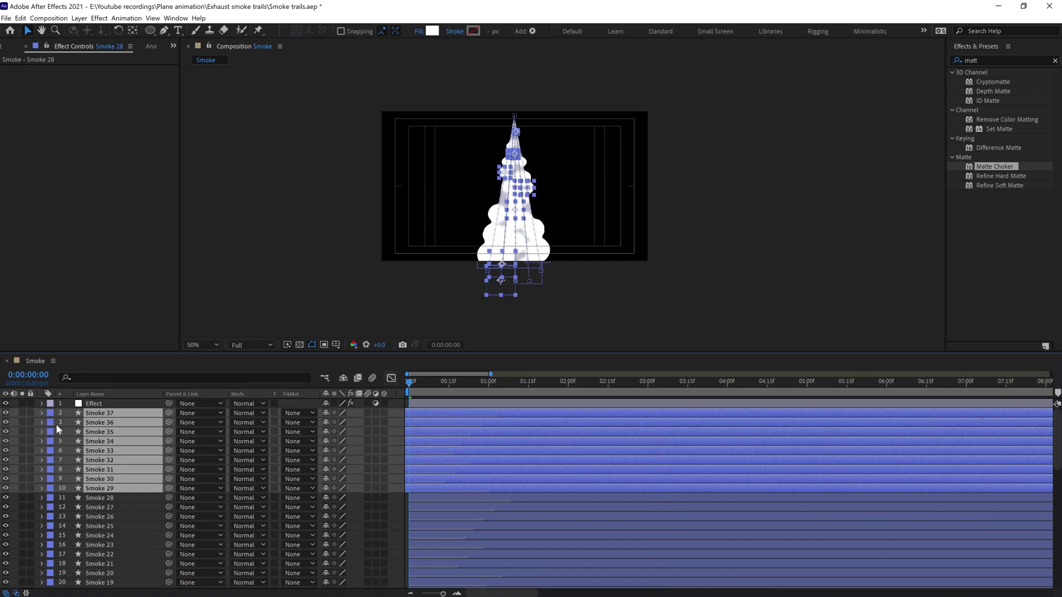
- Apply the Brush Strokes effect to the Effect layer and preview the animation
left_click(92, 406)
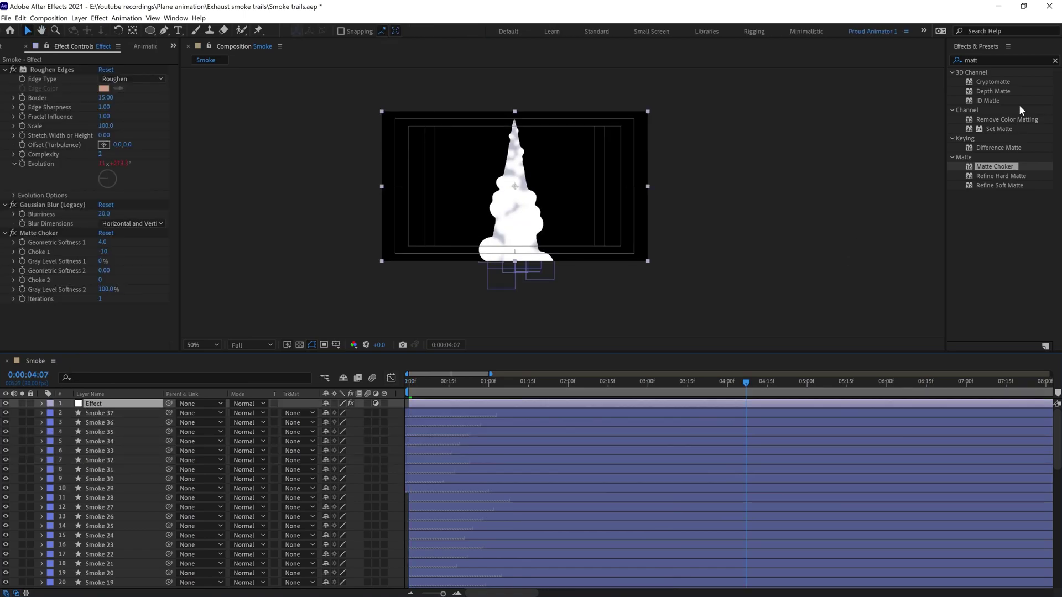
left_click(1053, 61)
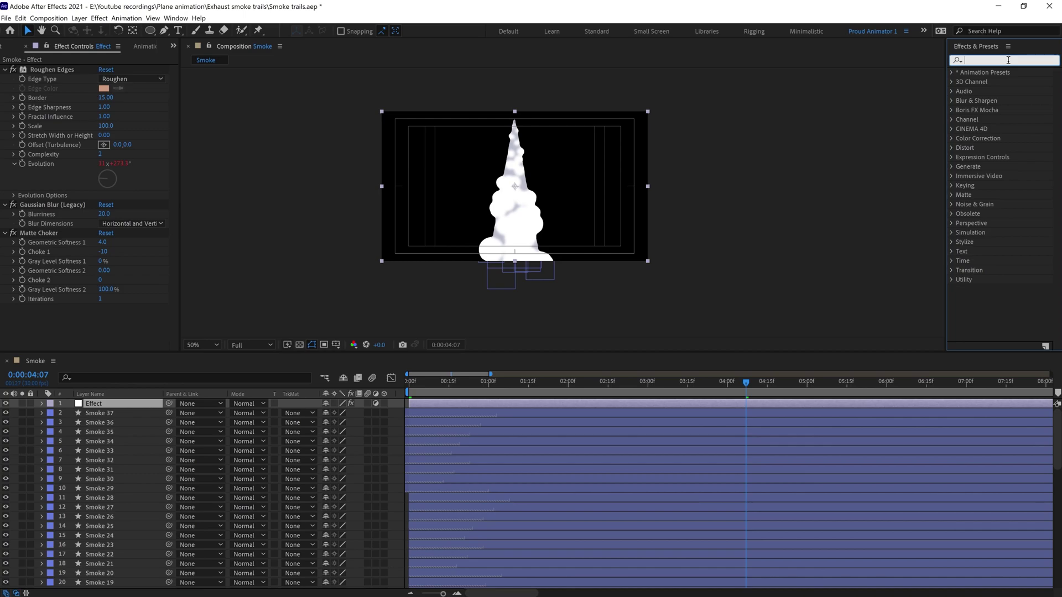
type("brus")
double_click(1009, 83)
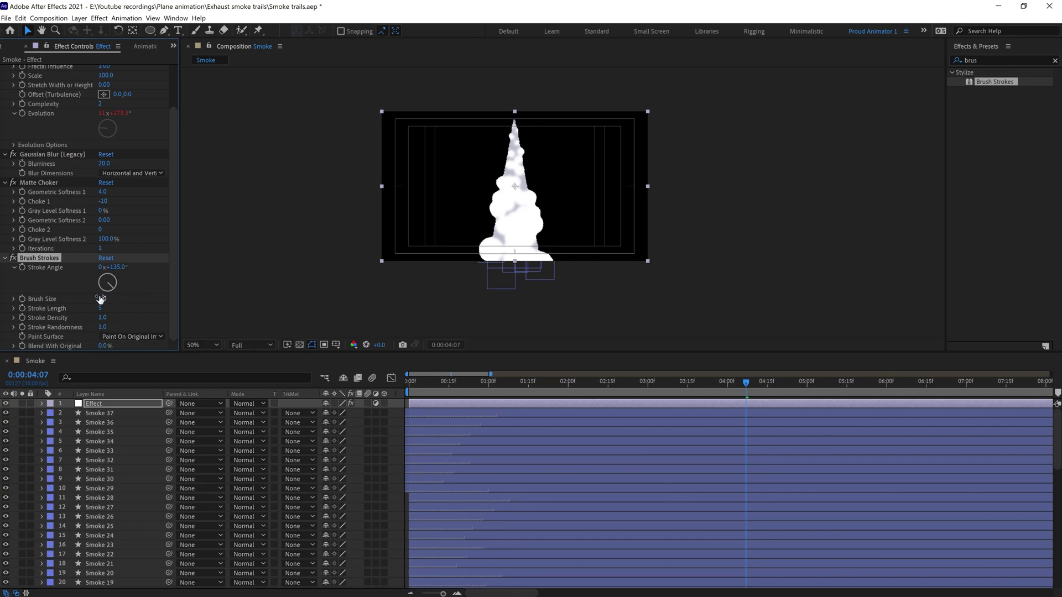
key("space")
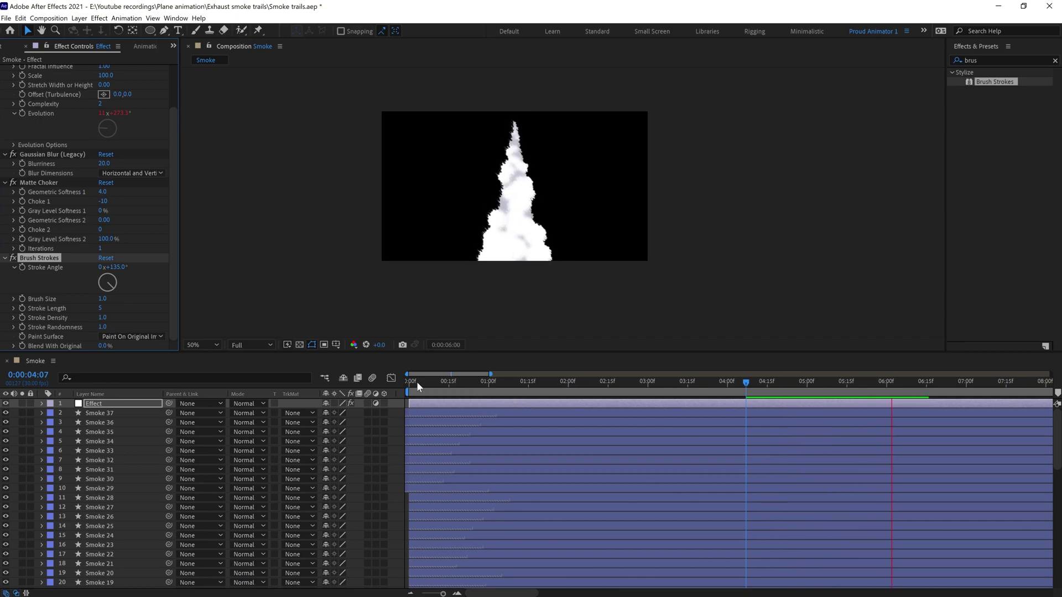
left_click(413, 382)
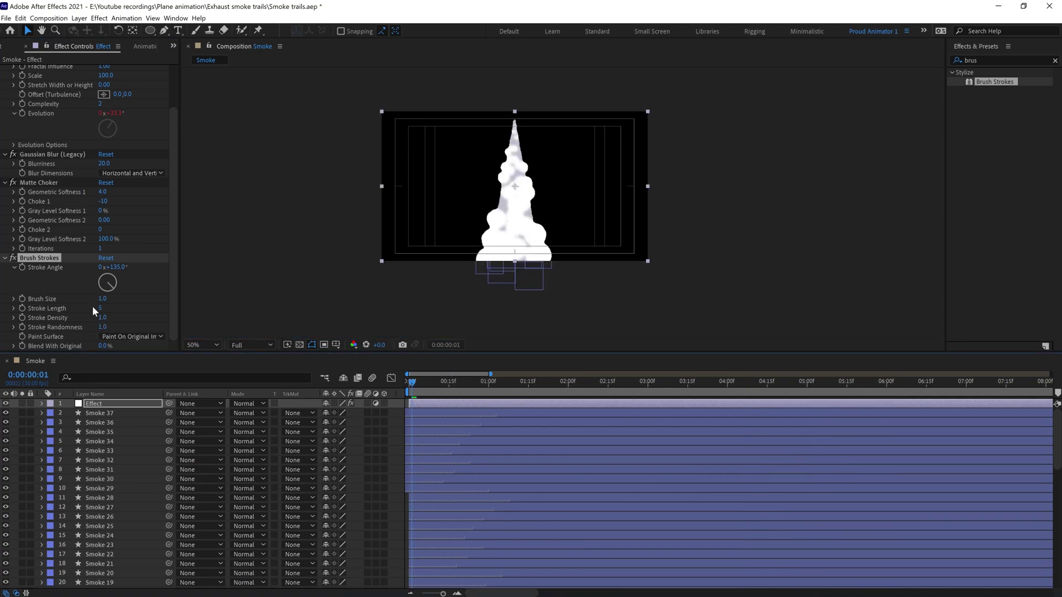
- Try a Brush Strokes Brush Size of 0.9 and preview the smoke from near the start
left_click_drag(101, 298, 97, 298)
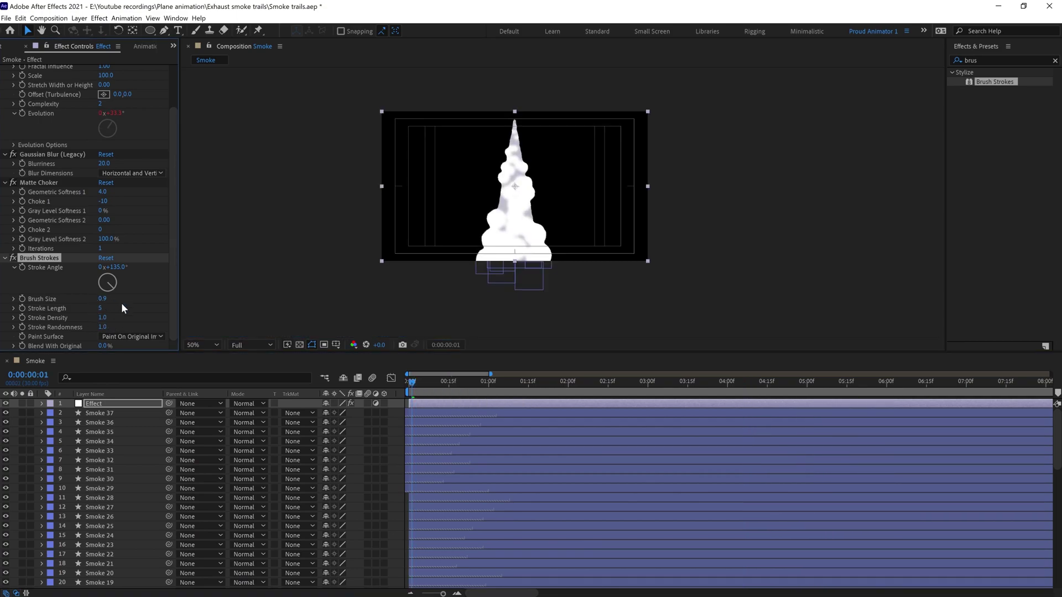
key("space")
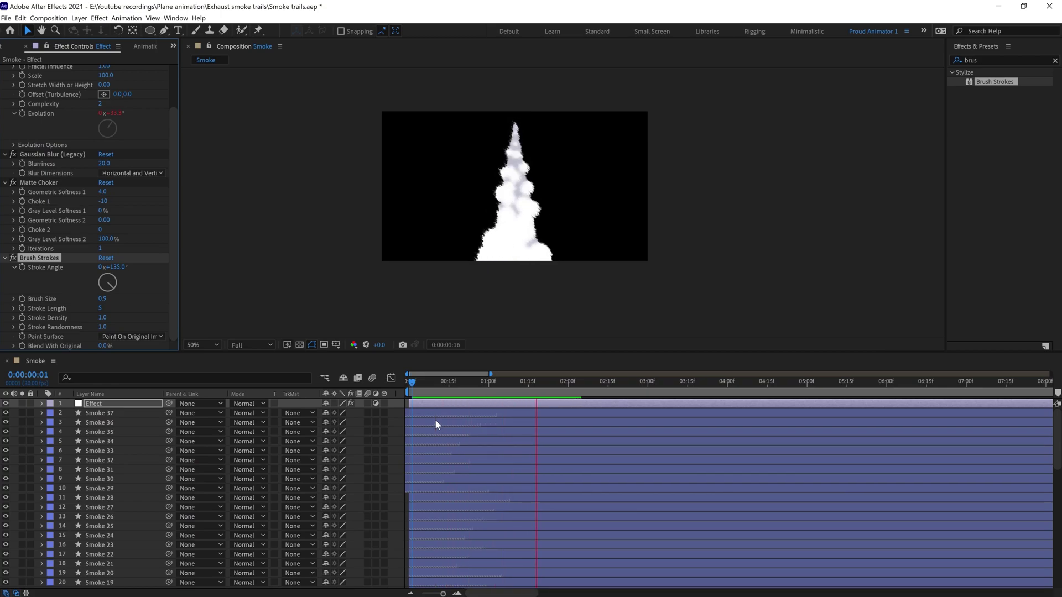
key("space")
- Set the Brush Size of Brush Strokes to 0.1 and preview the smoke animation
left_click(102, 298)
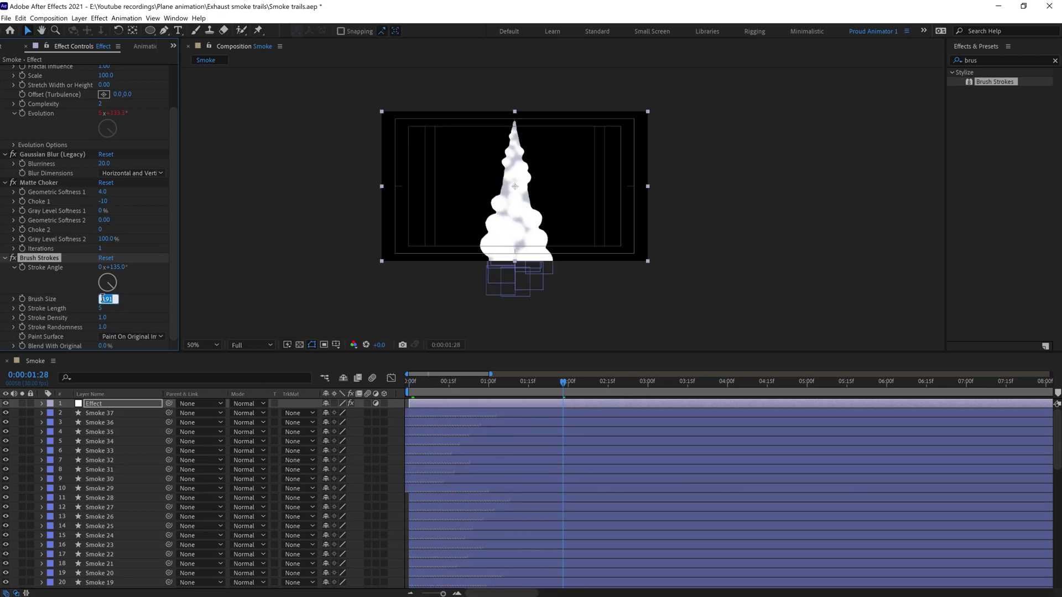
type("0.1")
key("Return")
key("space")
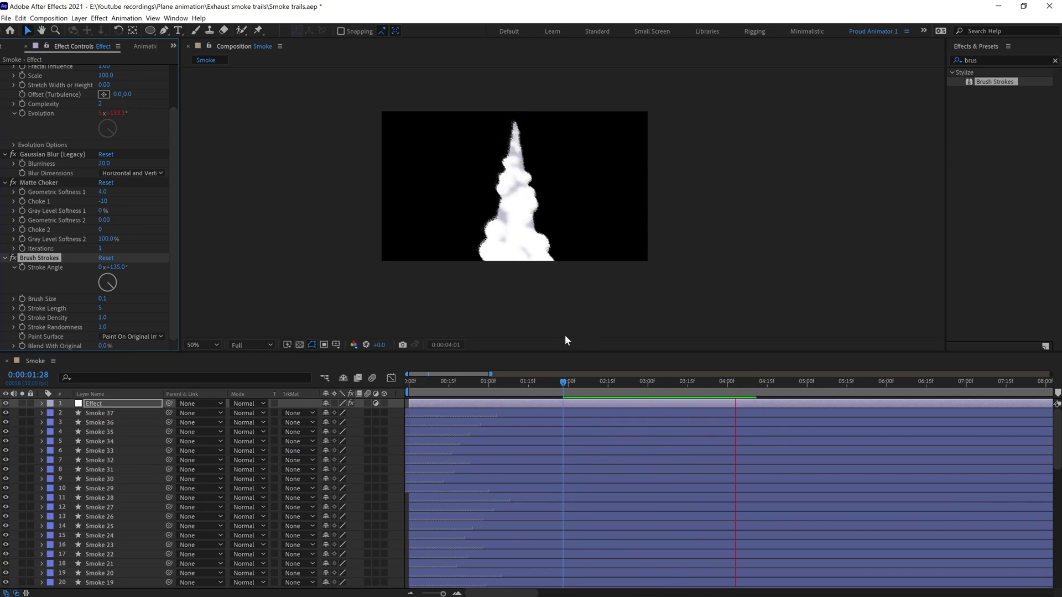
key("comma")
key("period")
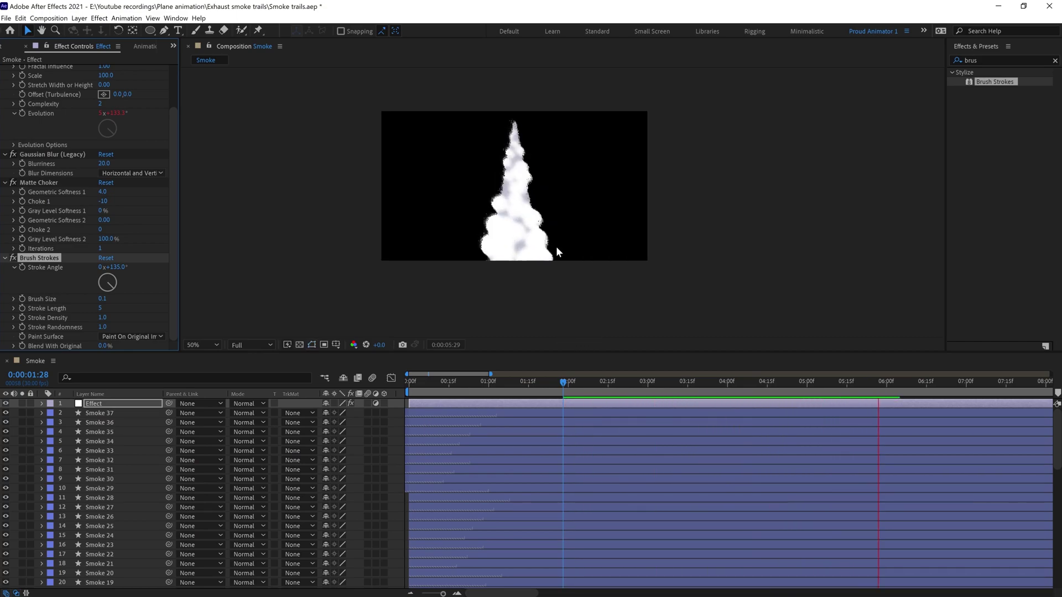